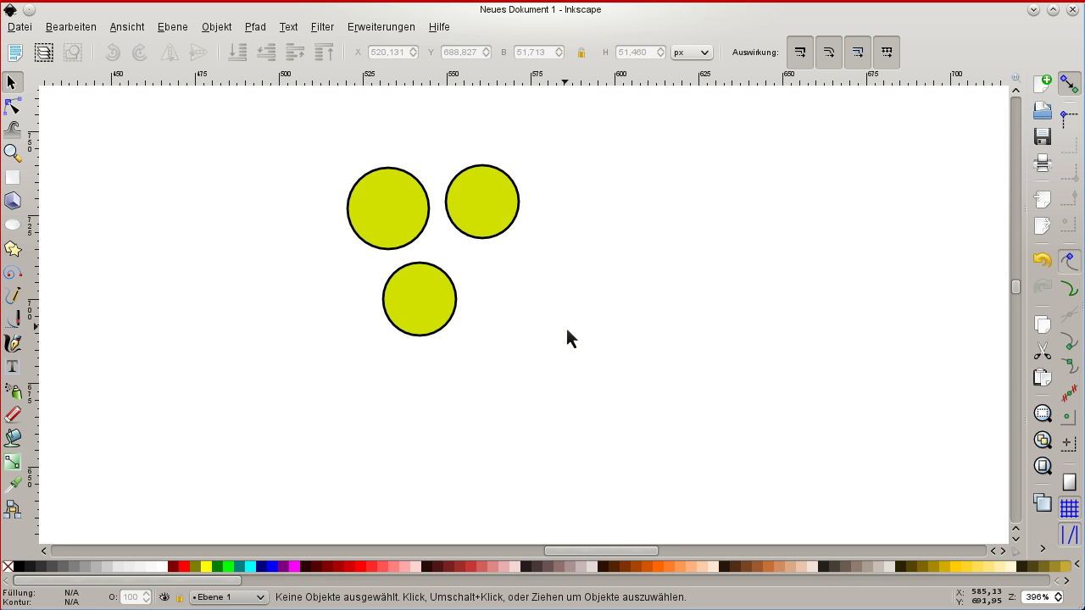
Step: Move the upper-right circle down about 4 px, placing it at X 549.867 and Y 713.638
key("ctrl")
scroll(440, 227, "up", 1)
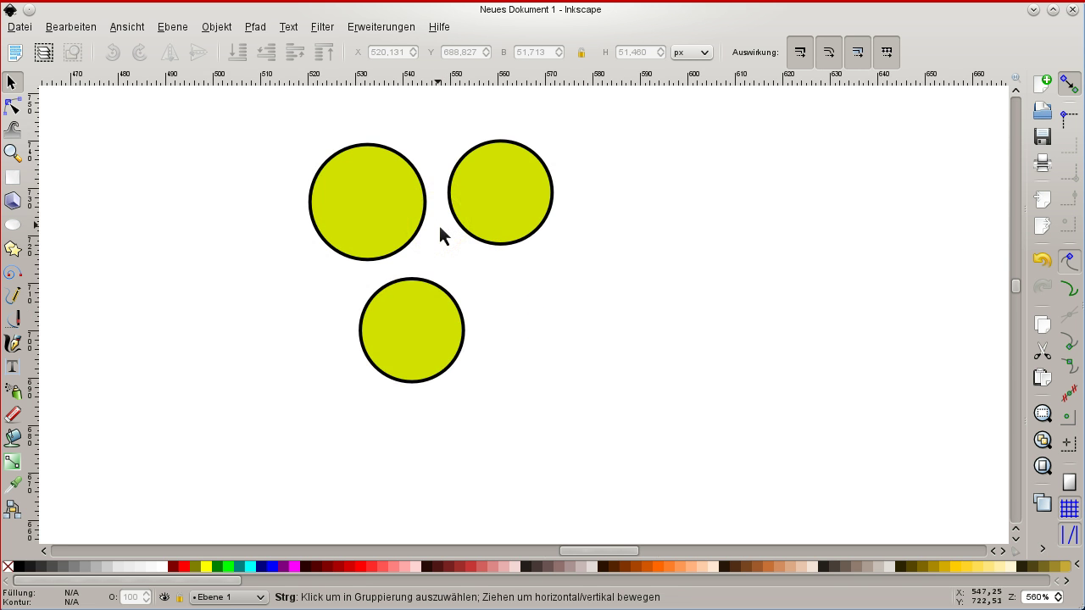
scroll(440, 234, "up", 1)
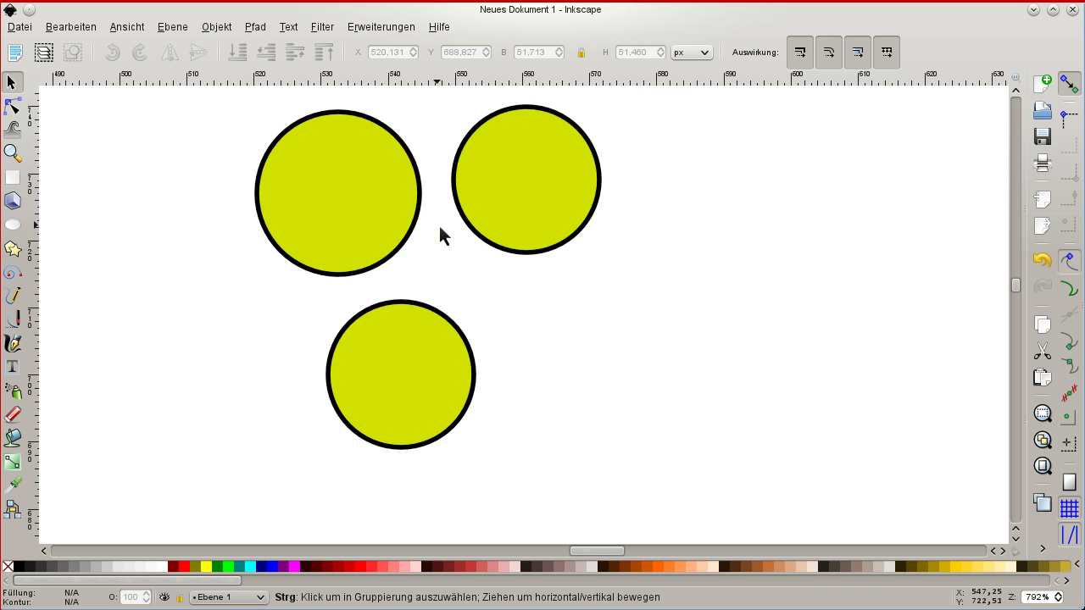
scroll(438, 209, "up", 1)
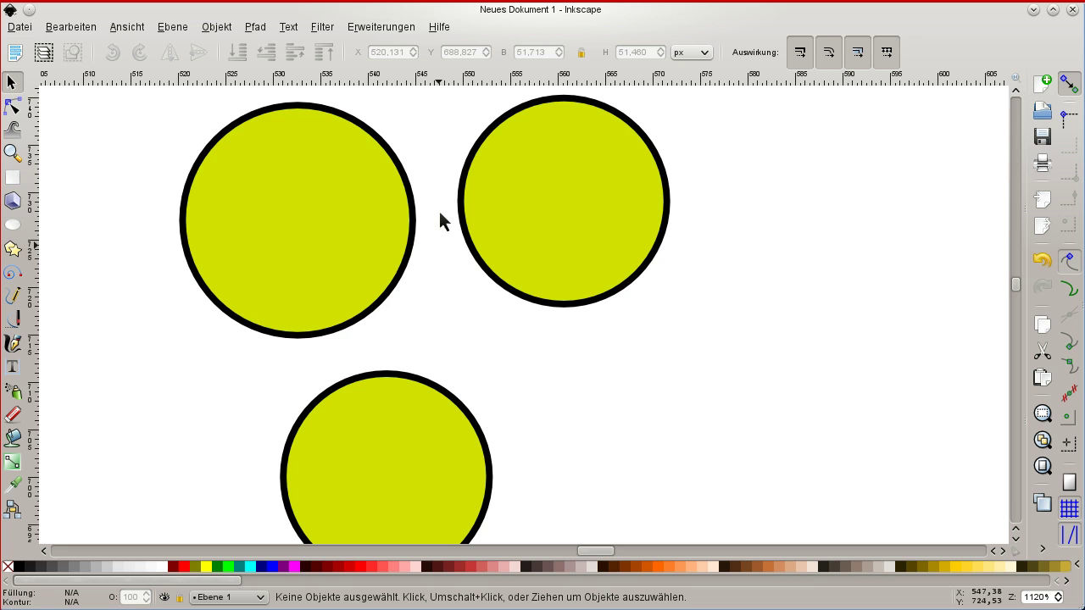
left_click(430, 211)
scroll(430, 214, "up", 1)
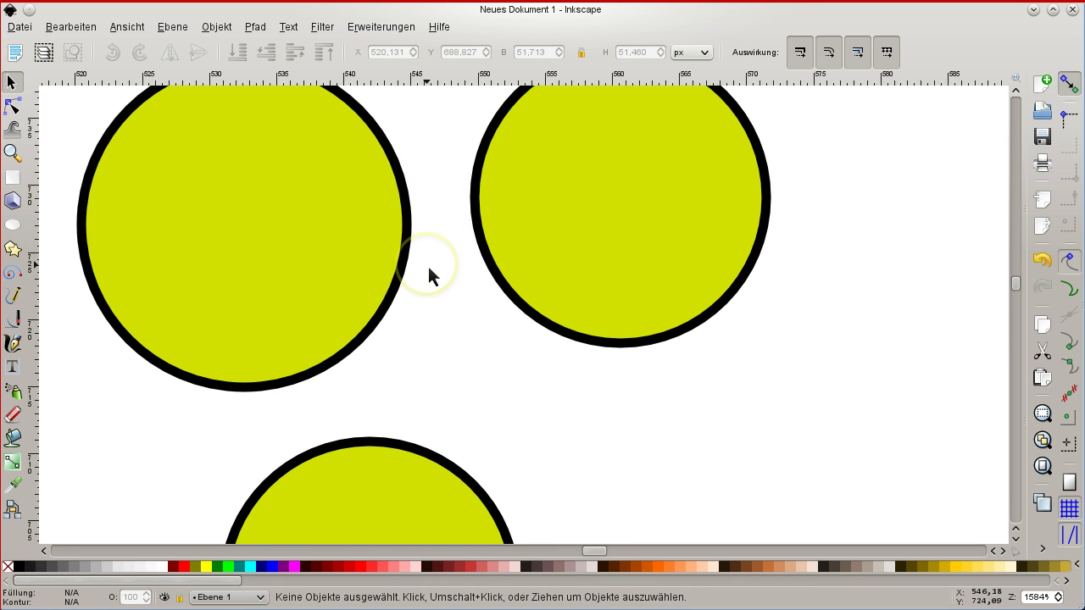
left_click(582, 155)
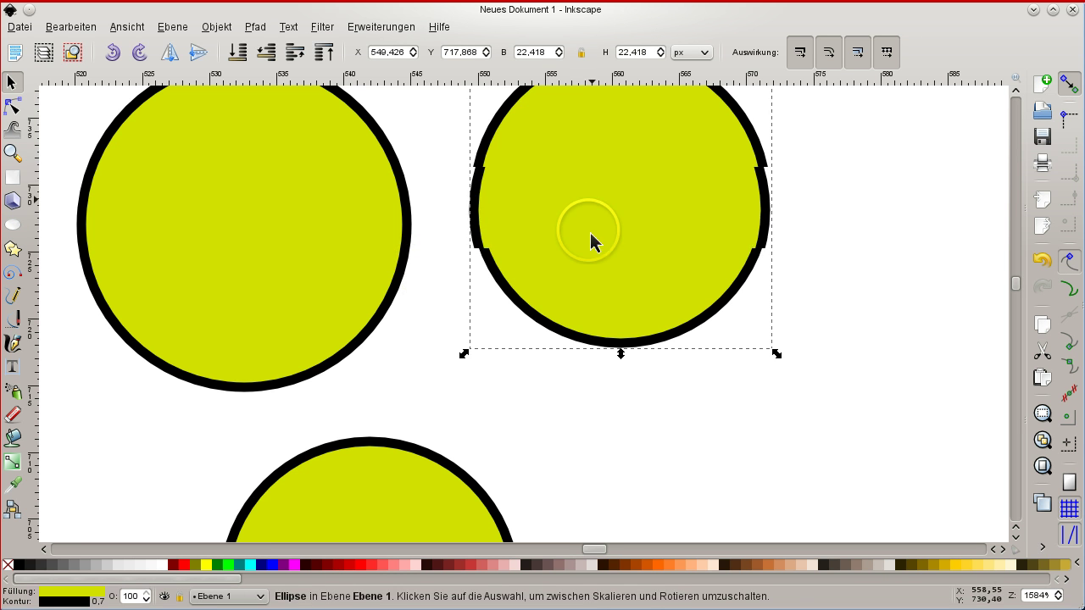
left_click_drag(592, 216, 599, 262)
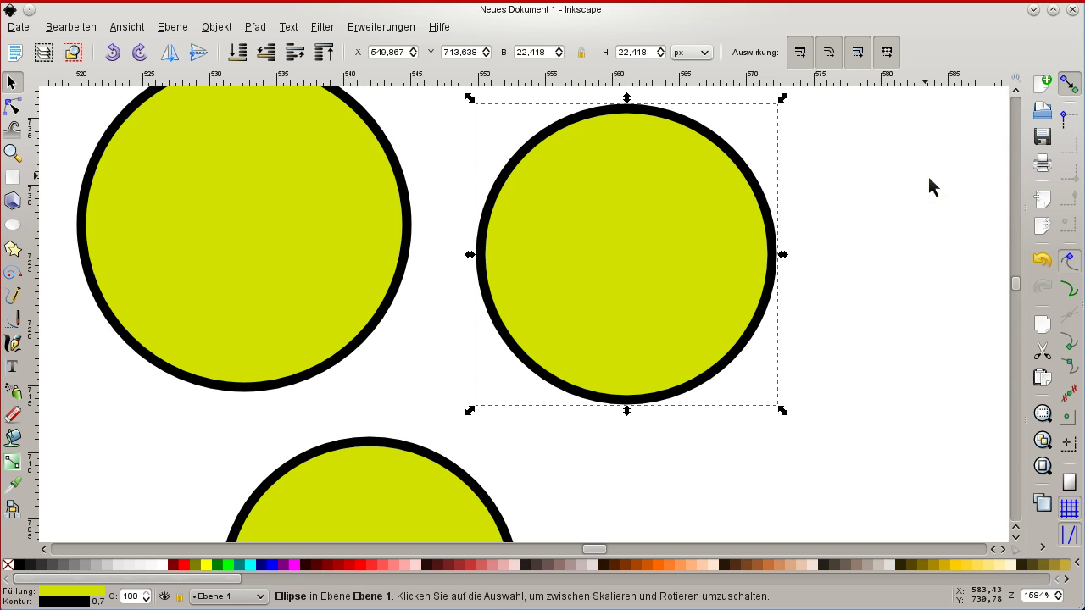
Step: Switch the upper-right circle to its rotation handles and shift its rotation centre slightly left of the circle's middle
left_click(863, 222)
left_click(641, 274)
left_click(643, 264)
key("ctrl")
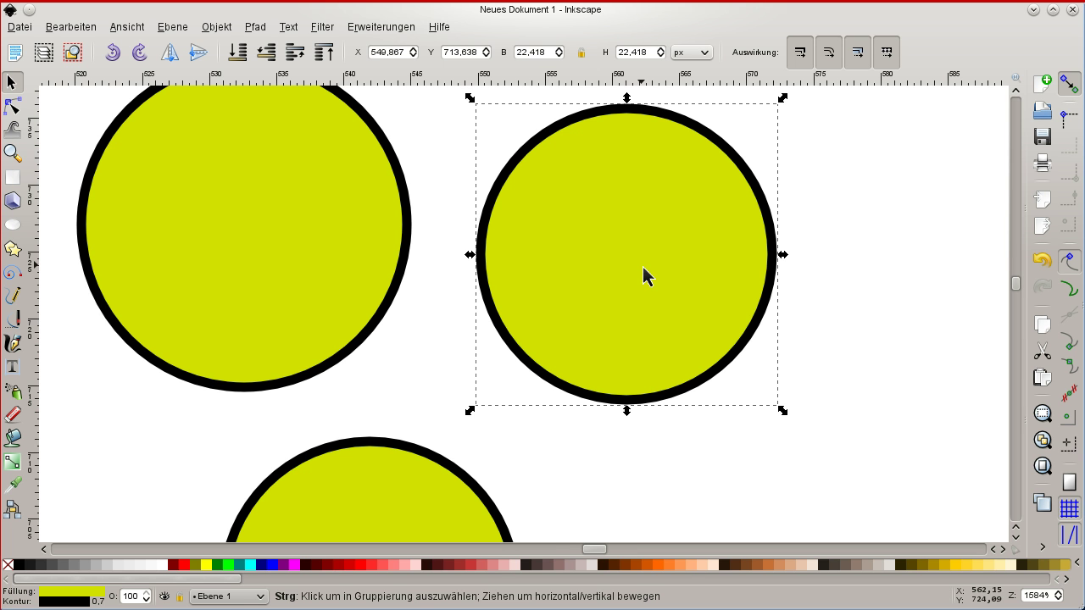
left_click(642, 266)
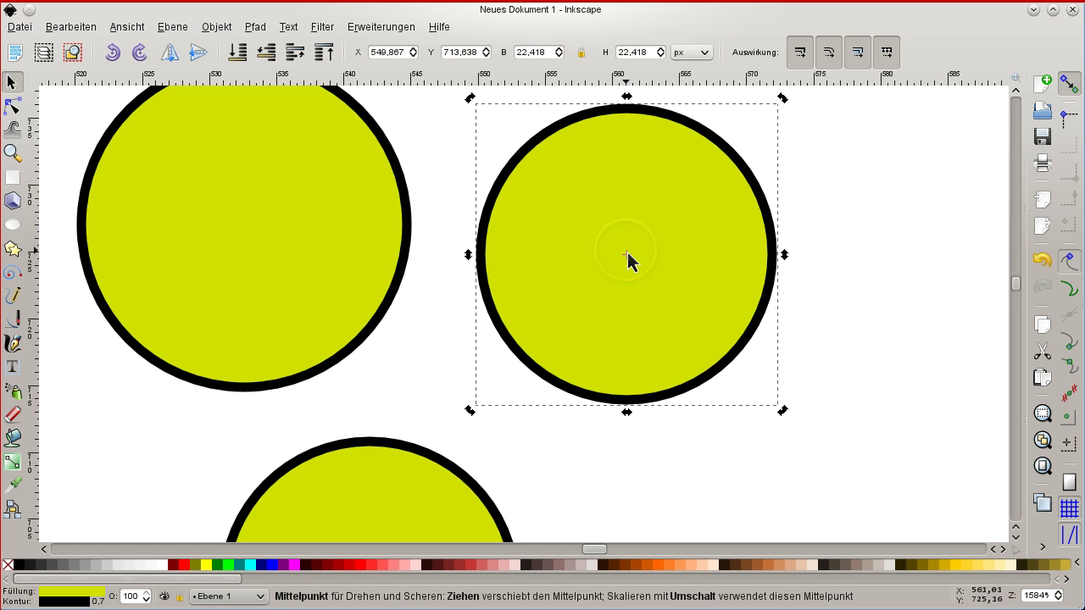
left_click_drag(627, 259, 593, 256)
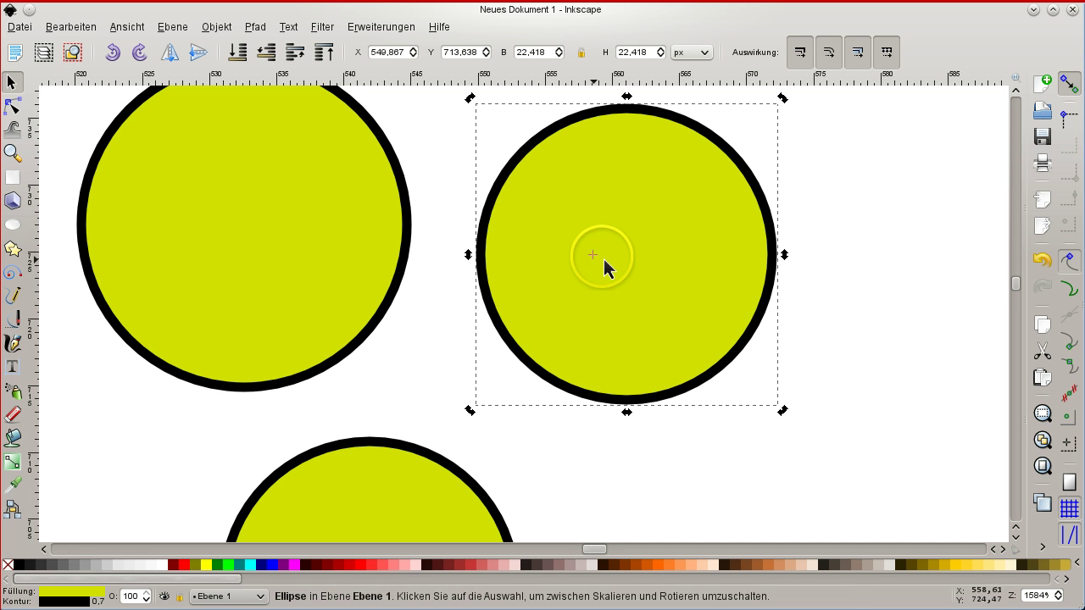
Step: Move the upper-right circle straight up about 1 px, to Y 714.649
left_click_drag(681, 256, 717, 256)
key("ctrl+z")
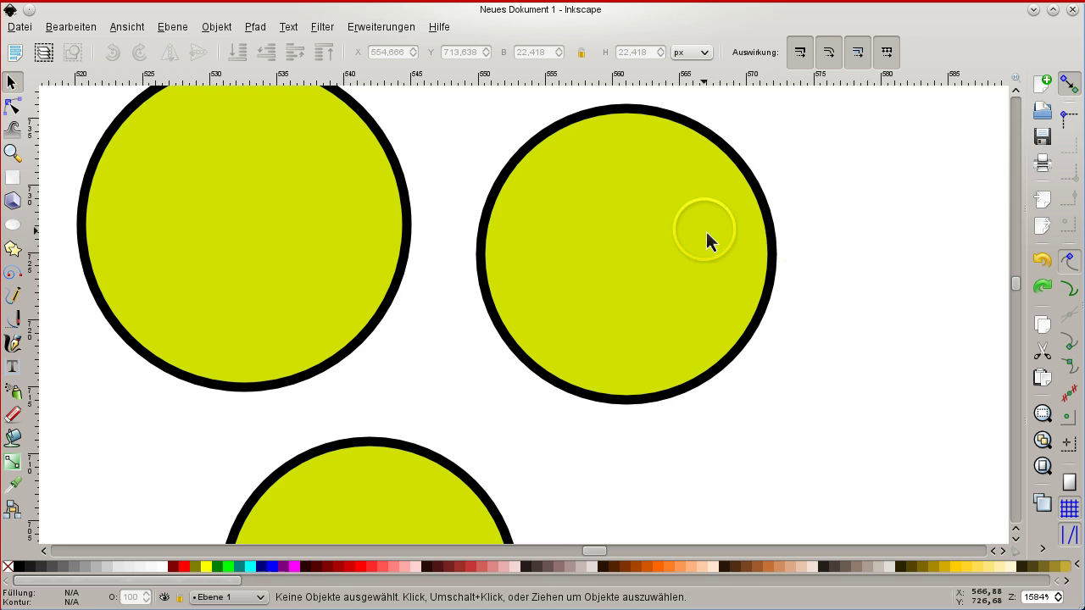
left_click(706, 231)
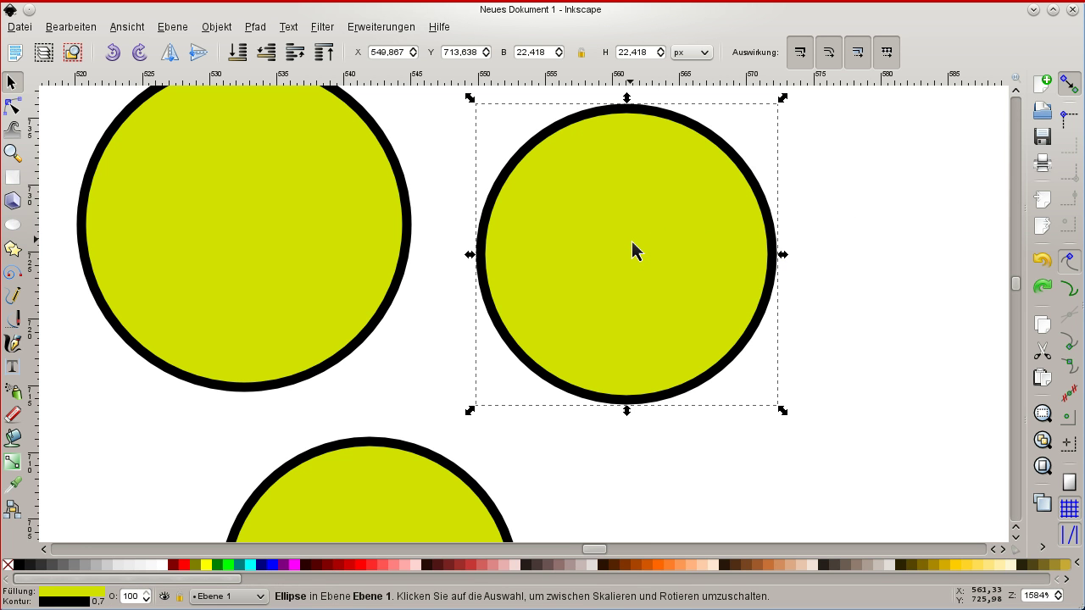
mouse_move(632, 243)
left_mouse_down()
mouse_move(416, 259)
mouse_move(727, 257)
mouse_move(622, 272)
mouse_move(601, 234)
mouse_move(647, 240)
mouse_move(633, 259)
mouse_move(633, 243)
mouse_move(609, 242)
mouse_move(626, 242)
mouse_move(627, 267)
mouse_move(633, 222)
mouse_move(632, 236)
mouse_move(822, 219)
mouse_move(654, 220)
mouse_move(558, 236)
mouse_move(621, 227)
left_mouse_up()
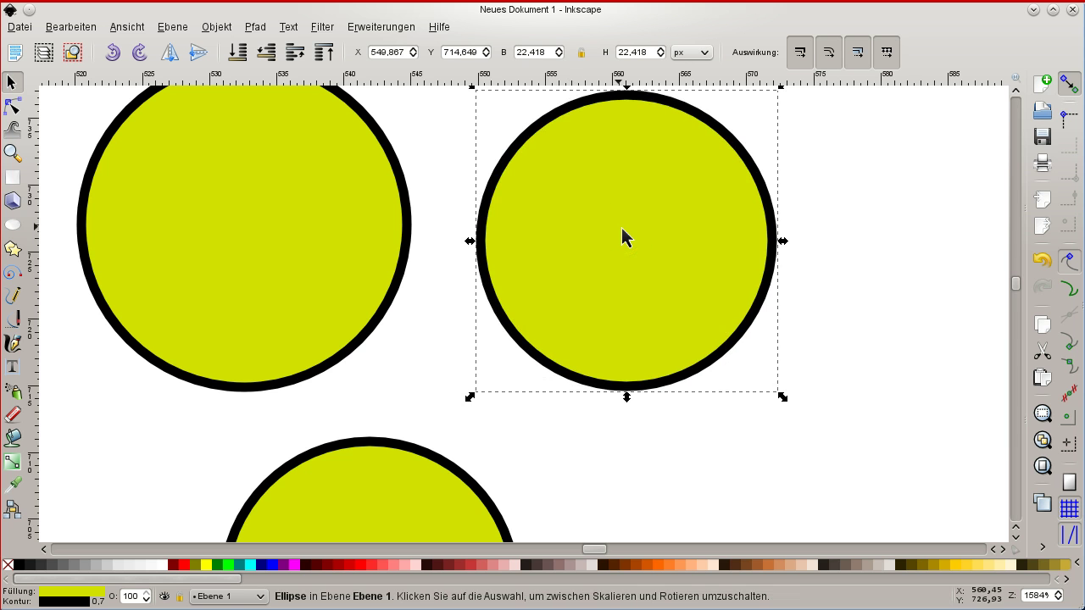
Step: Try shrinking the upper-right circle stepwise about its centre to 6.418 px, and undo the scaling
key("less")
key("less")
key("less")
key("less")
key("less")
key("less")
key("less")
key("less")
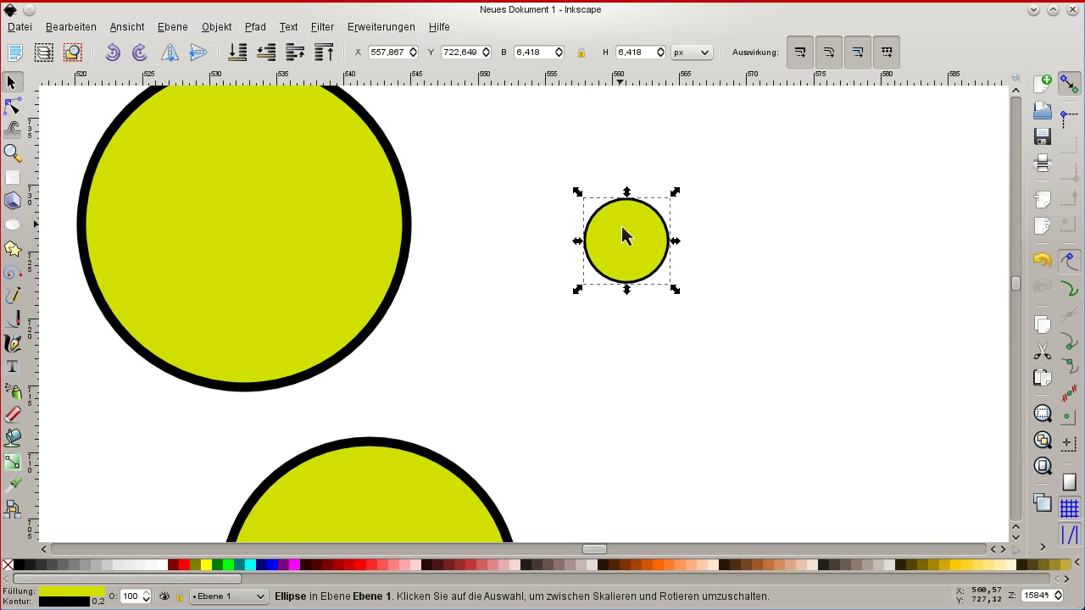
key("ctrl+z")
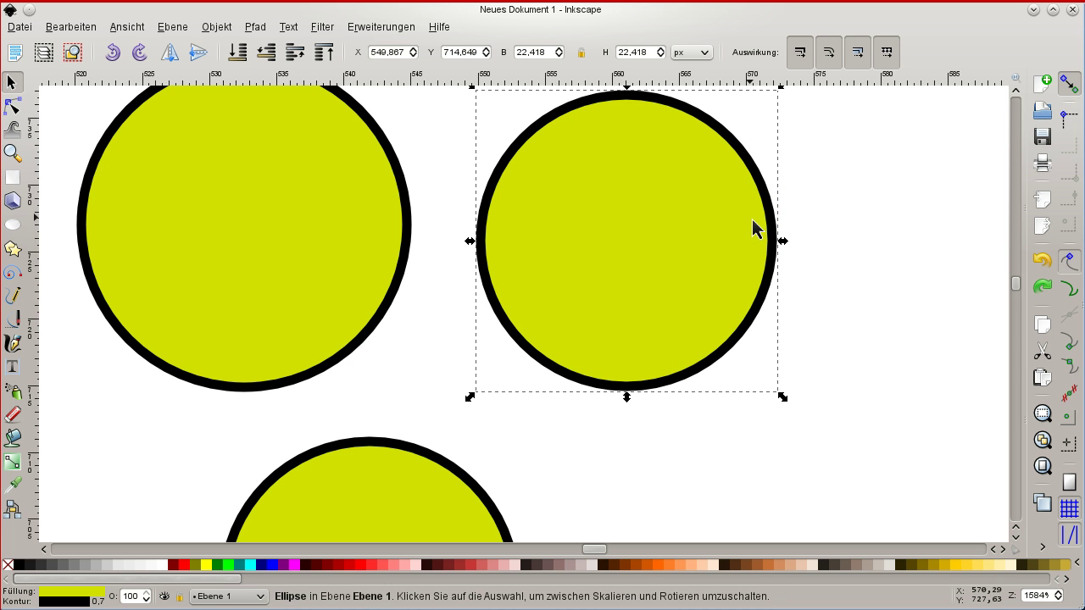
Step: Nudge the upper-right circle left to X 539.867 so that it overlaps the large circle
key("Left")
key("Left")
key("Left")
key("Left")
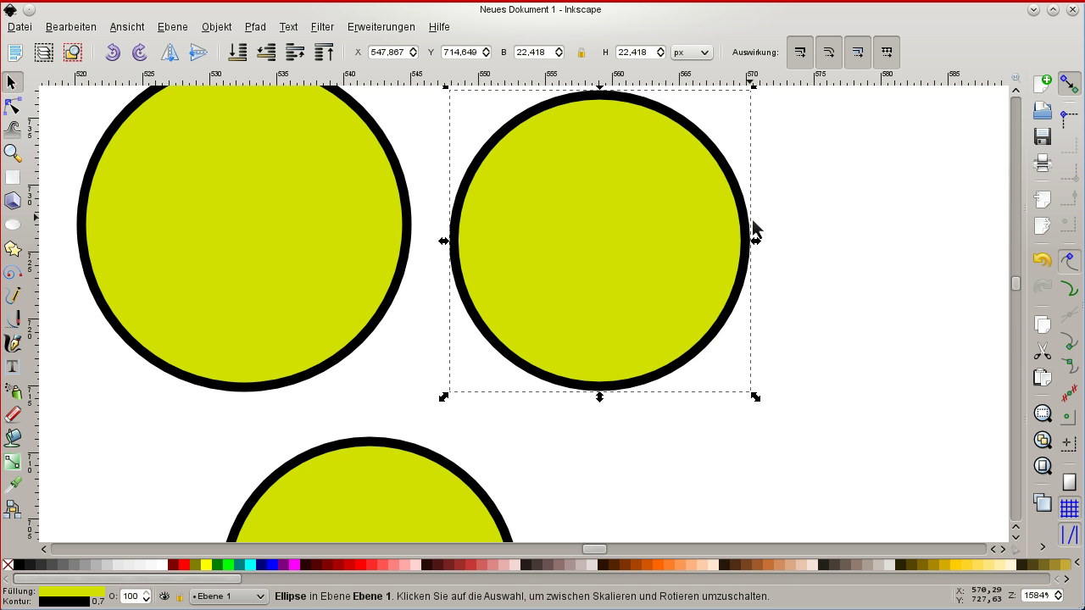
key("Left")
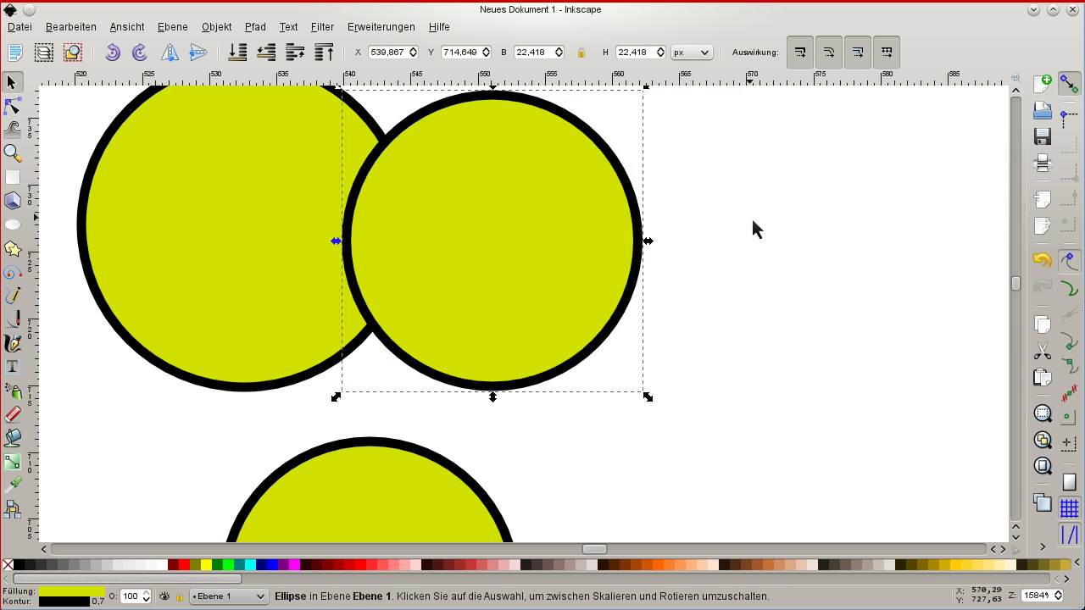
Step: Nudge the overlapping circle back right in coarse steps until it just clears the large circle, at X 545.867
key("Right")
key("Right")
key("Right")
key("Right")
key("Left")
key("Left")
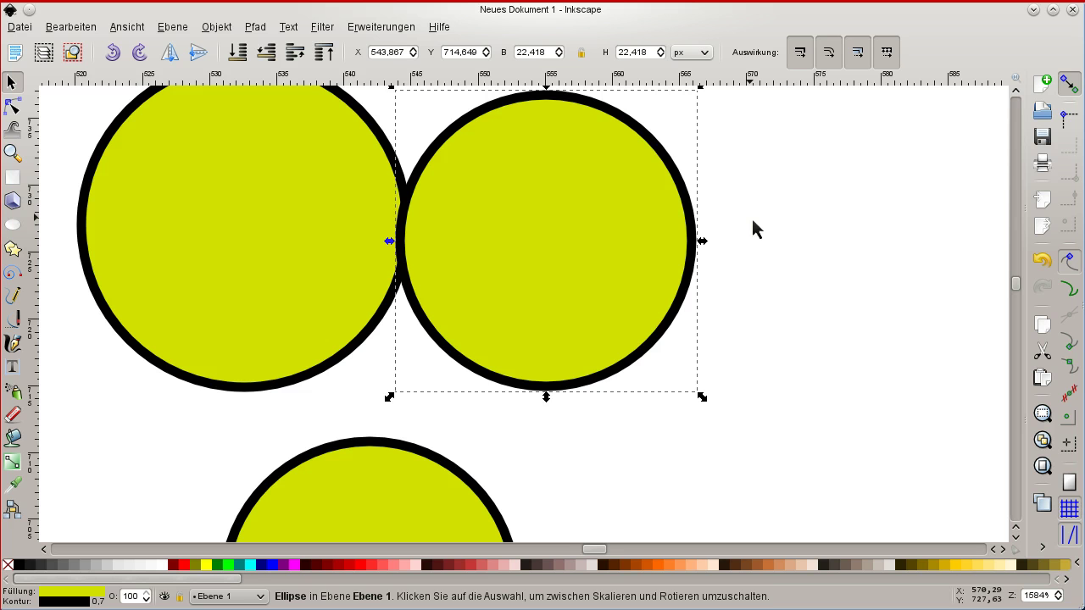
key("Down")
key("Up")
key("Right")
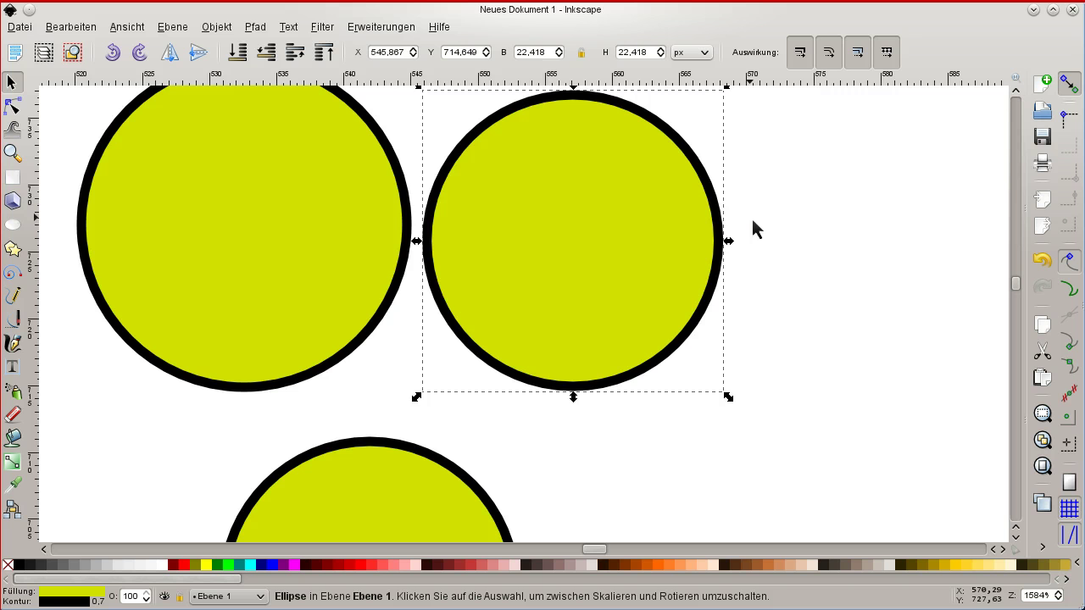
Step: Nudge the smaller circle back and forth by 2 px between overlapping and clearing the large circle
key("Left")
key("Right")
key("Left")
key("Right")
key("Left")
key("Right")
key("Left")
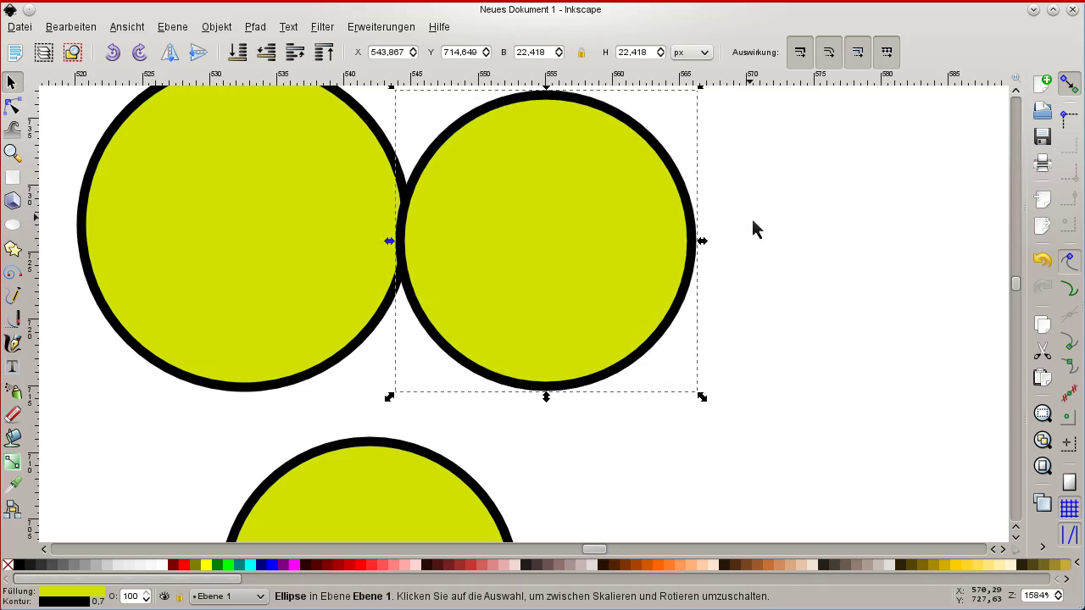
key("Right")
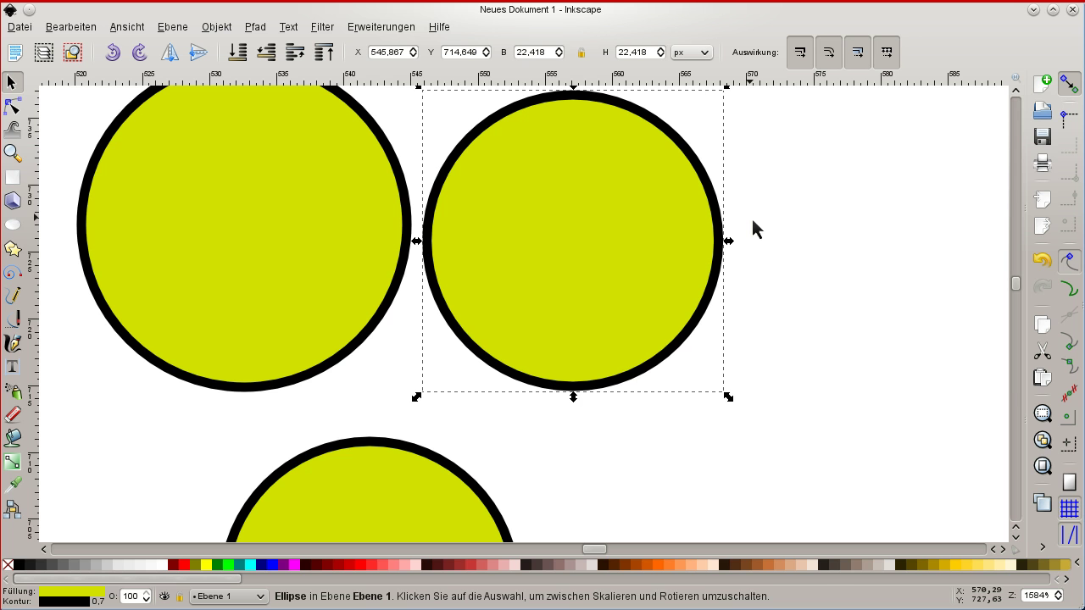
Step: Nudge the smaller circle left in fine steps to X 544.984 until its outline meets the large circle, and deselect it
key("alt")
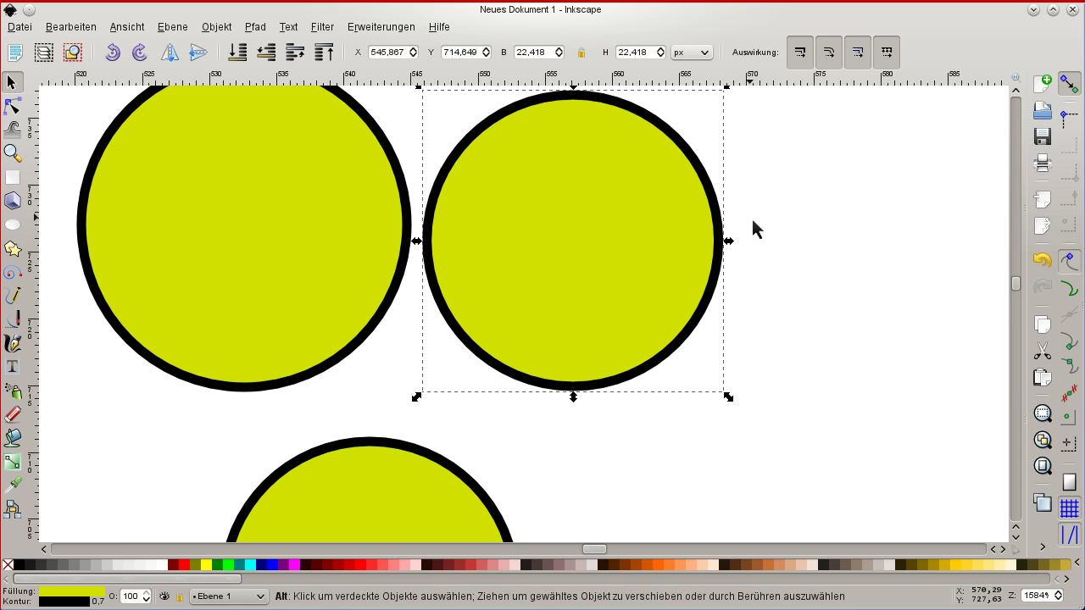
key("alt+Left")
key("alt+Left")
key("alt+Left")
key("alt+Left")
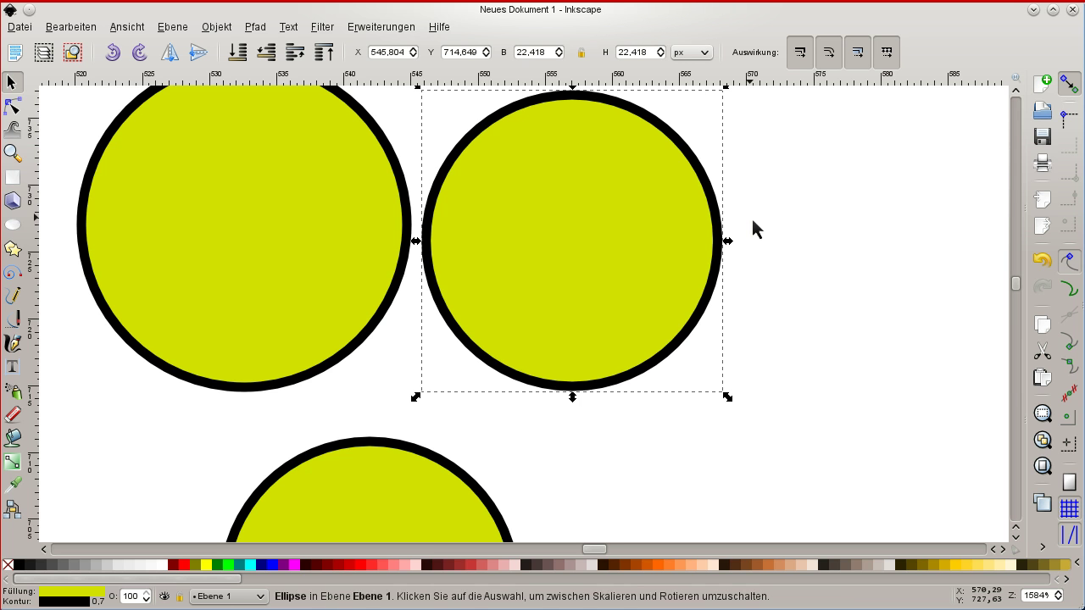
key("alt+Left")
key("alt+Left")
key("alt+Left")
key("alt+Left")
key("alt+Left")
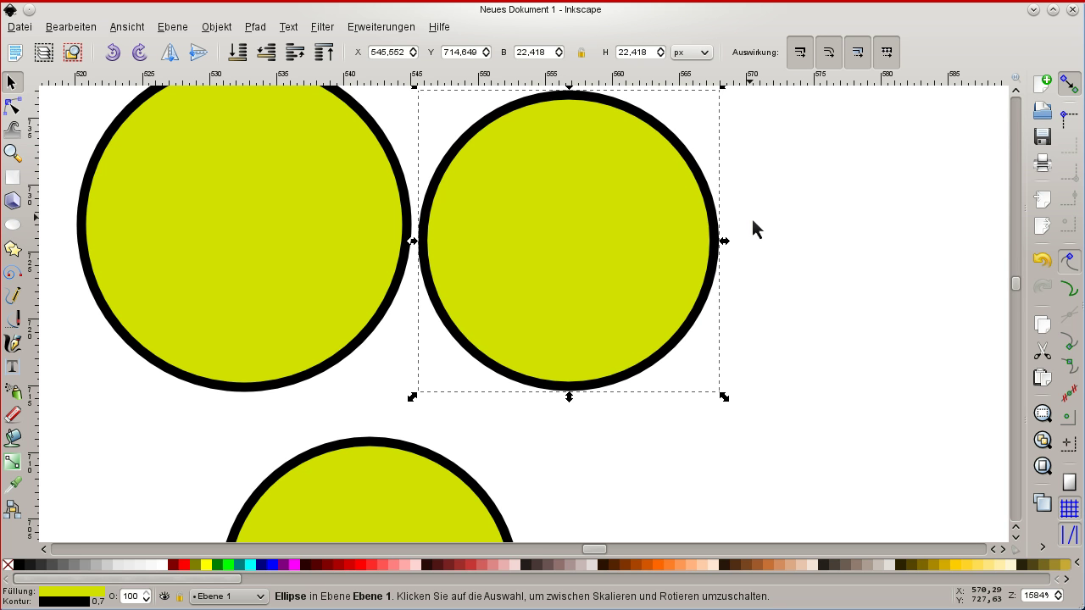
key("alt+Left")
key("alt+Left")
key("alt+Left")
key("alt+Left")
key("alt+Left")
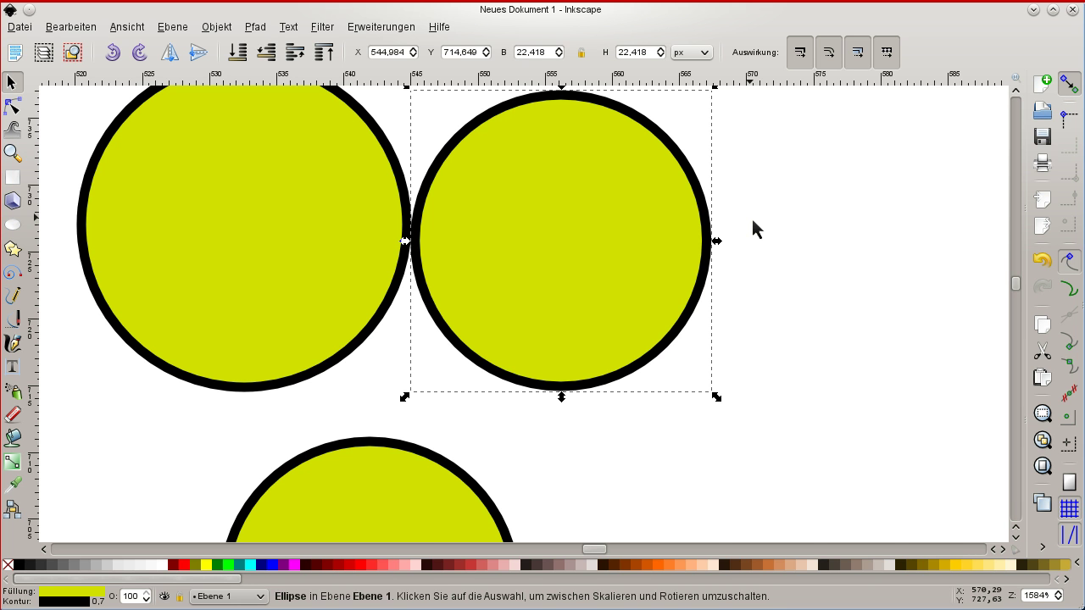
key("Escape")
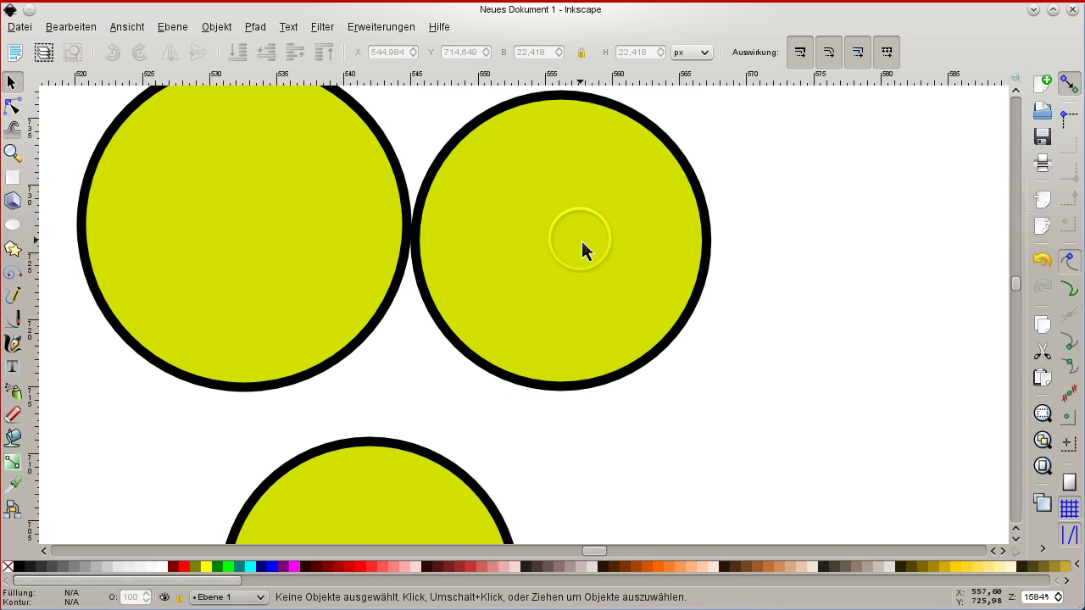
Step: Reselect the smaller circle and fine-nudge it right to X 545.031 so the two outlines touch precisely
scroll(396, 219, "up", 2, "ctrl")
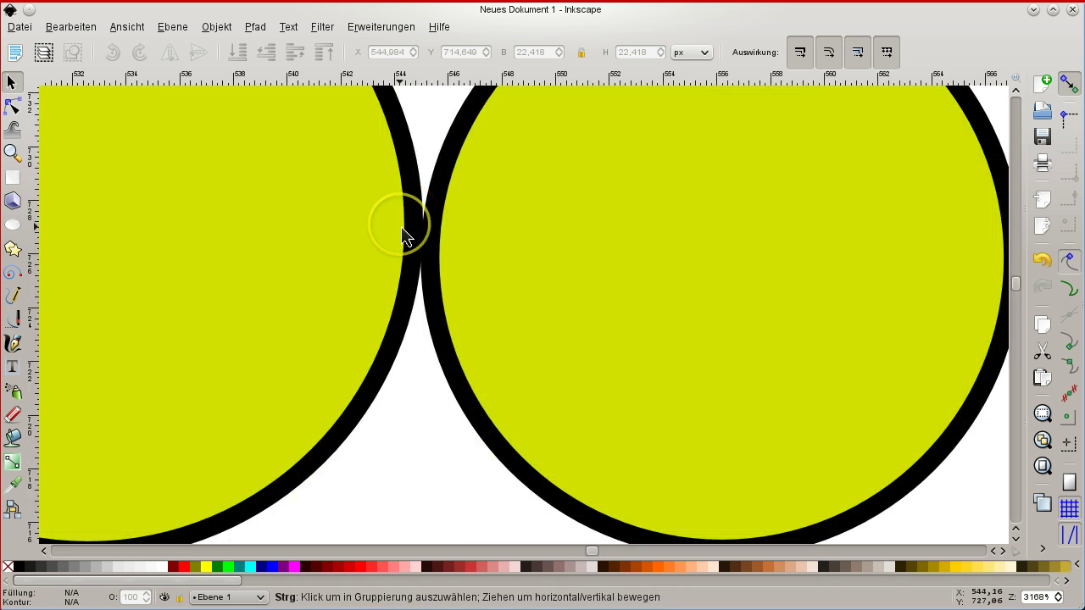
left_click(558, 305)
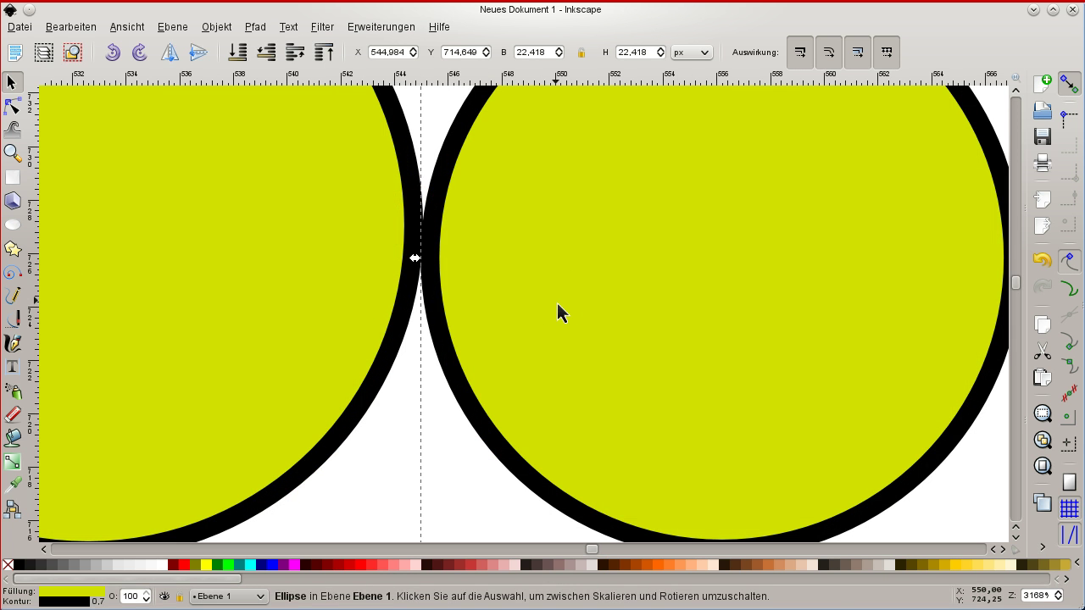
key("alt+Right")
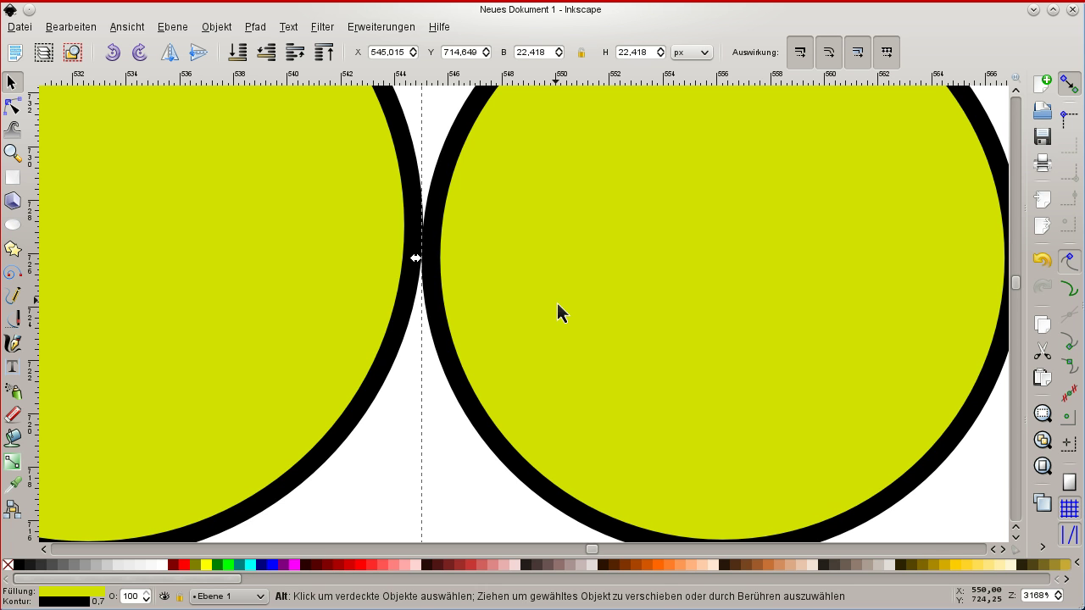
scroll(557, 311, "up", 2)
scroll(360, 327, "up", 2)
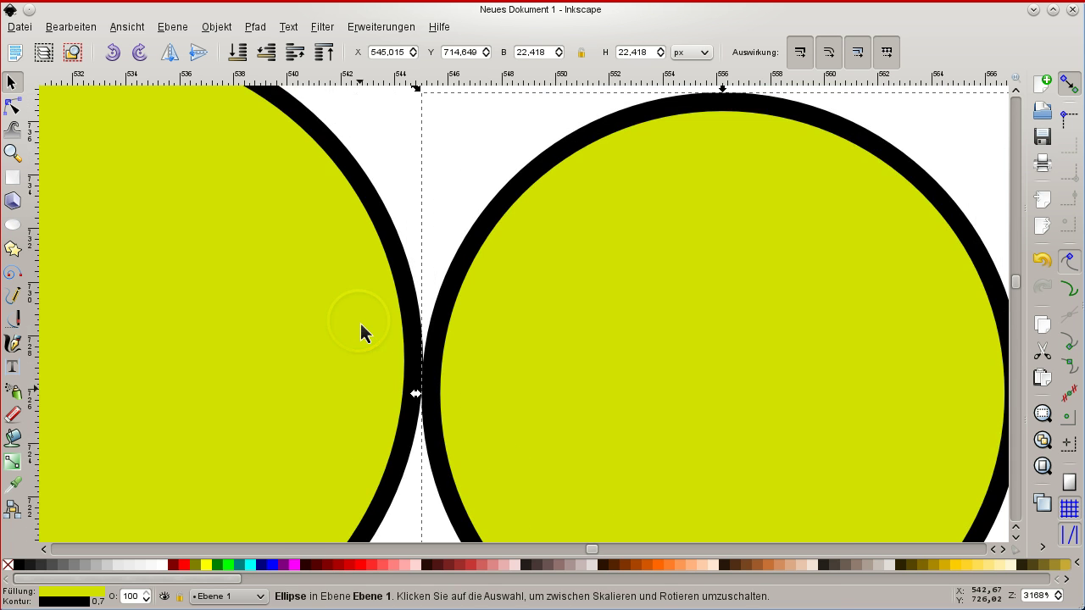
scroll(359, 331, "up", 2)
scroll(520, 375, "down", 4)
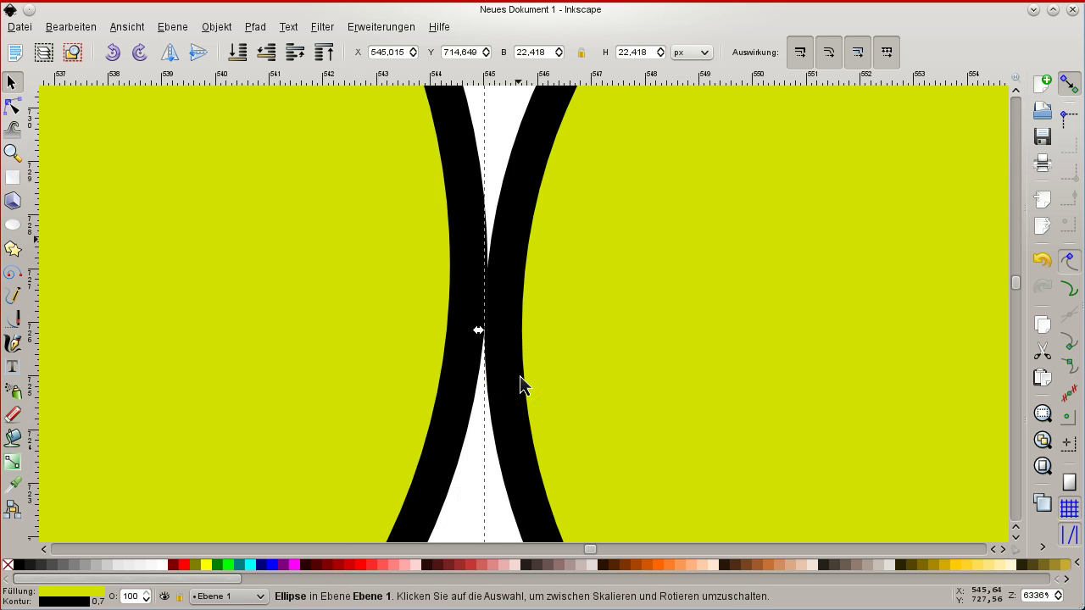
key("alt+Right")
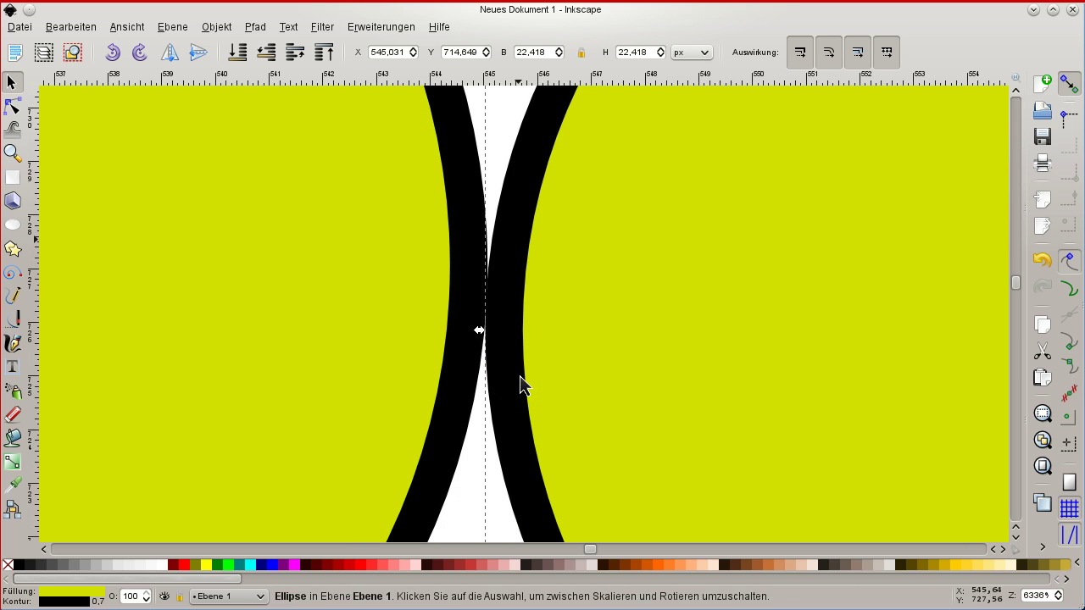
key("alt+Right")
key("alt+Left")
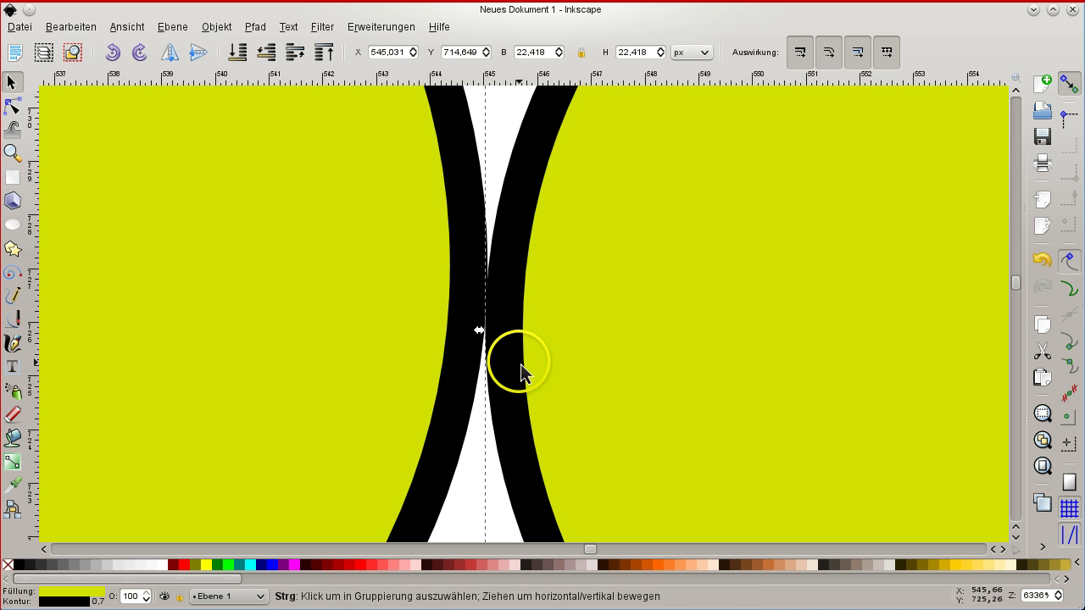
scroll(521, 375, "down", 4, "ctrl")
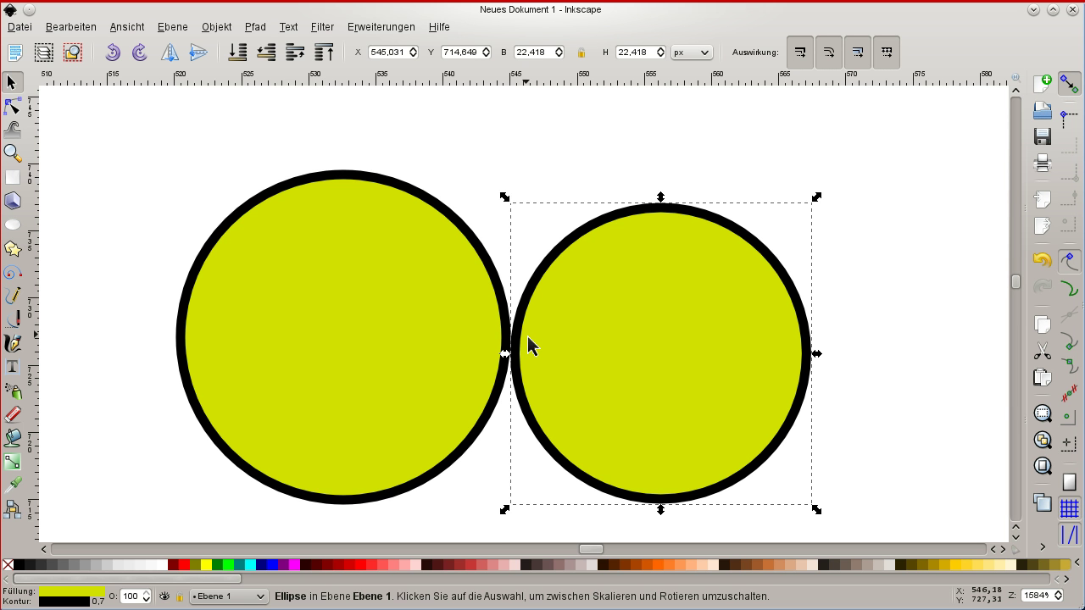
key("ctrl")
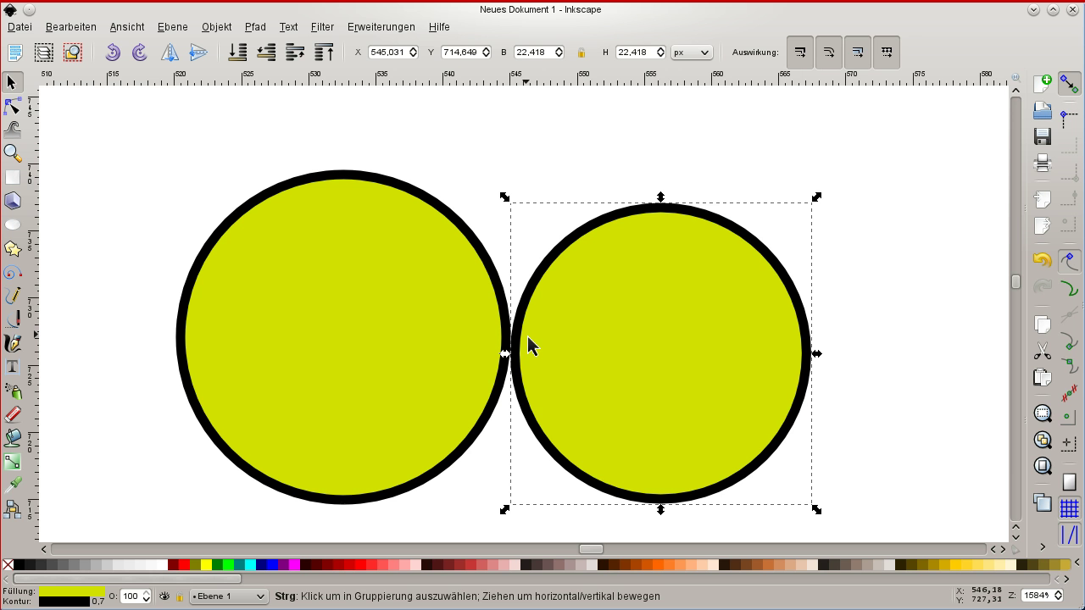
key("ctrl+Right")
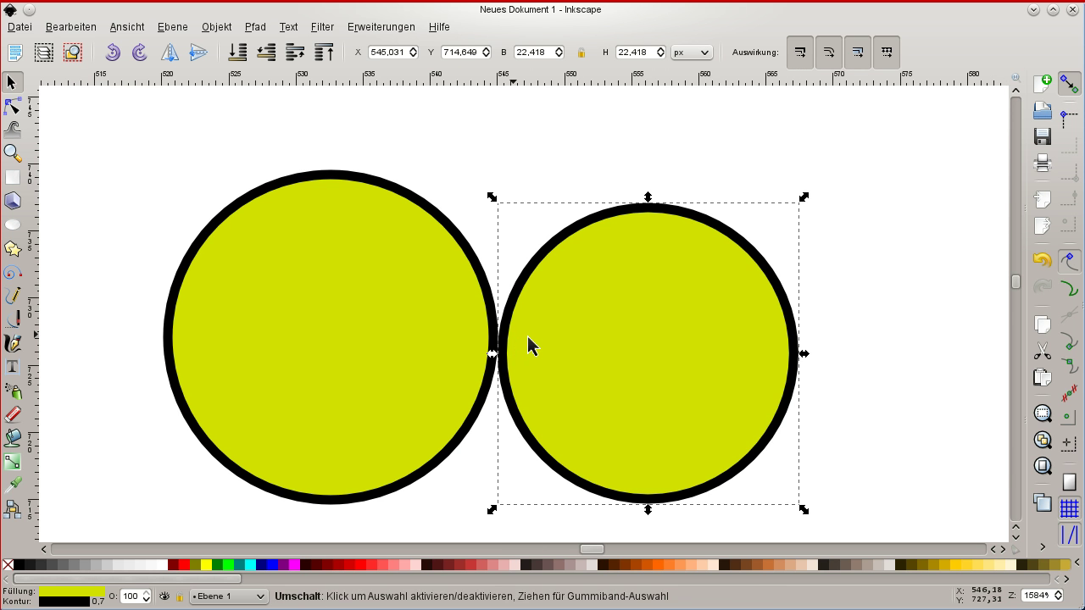
Step: Nudge the smaller circle right and back left in 20 px jumps beside the large circle
key("shift+Right")
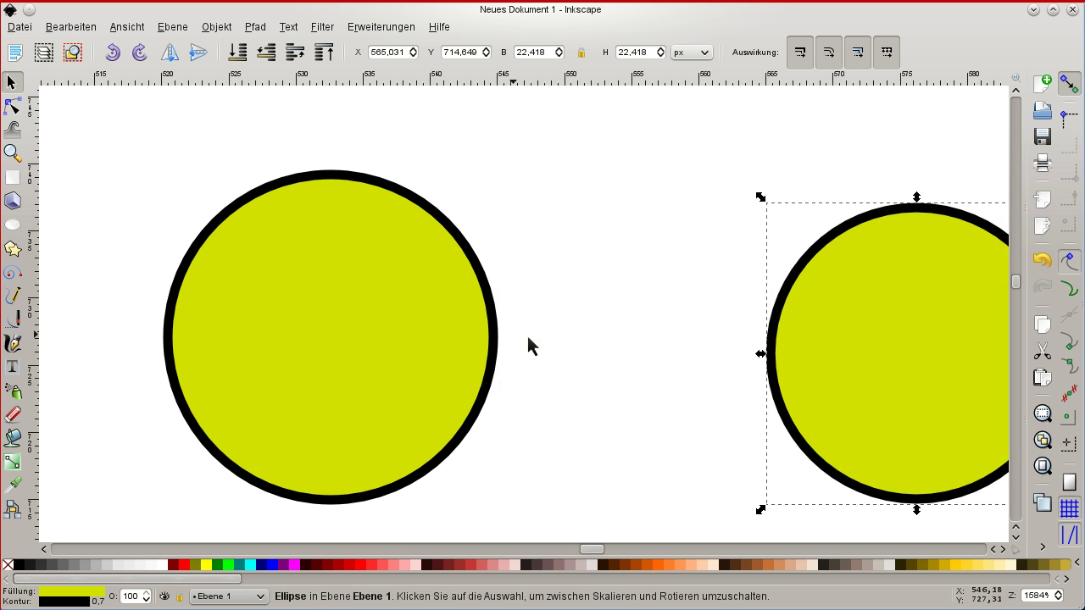
key("shift")
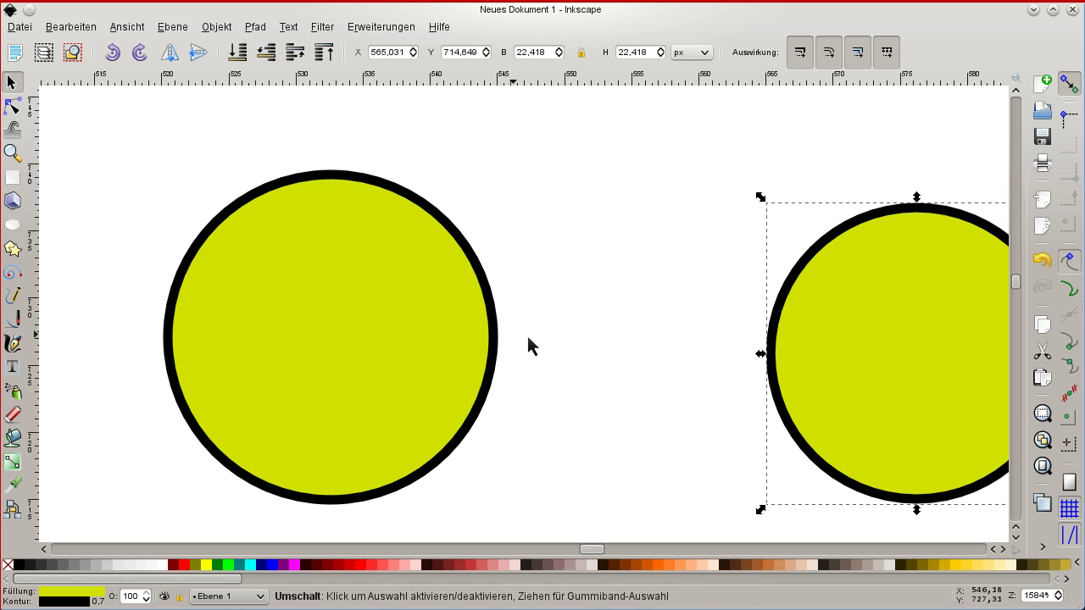
key("shift+Left")
key("shift+Right")
key("shift+Left")
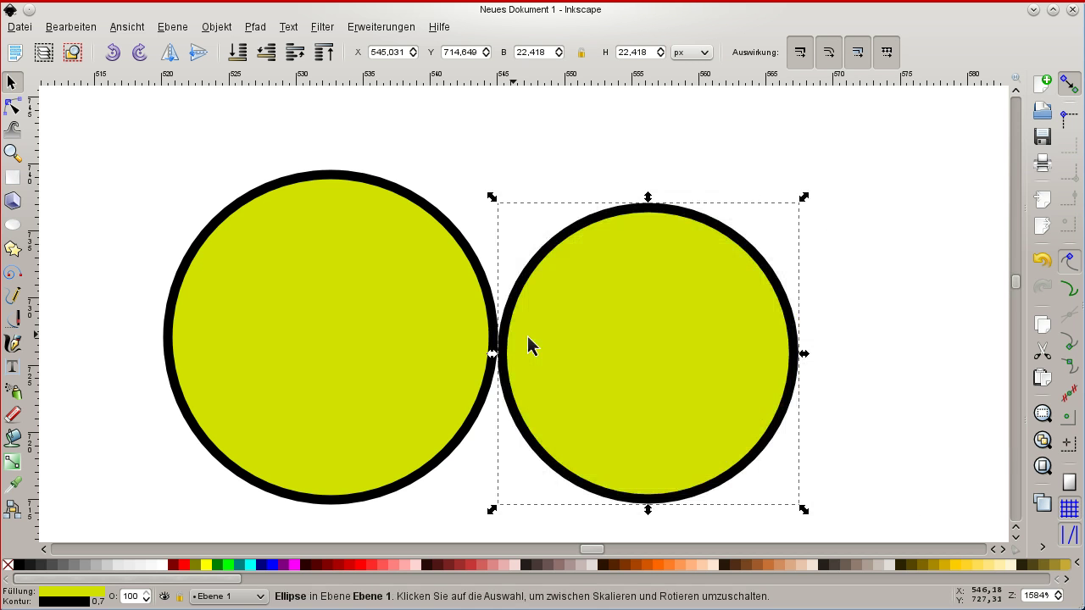
key("shift+Right")
Step: Fine-nudge the smaller circle right to X 545.283, slightly away from the large circle
key("alt+Right")
key("alt+Right")
key("alt+Right")
key("alt+Right")
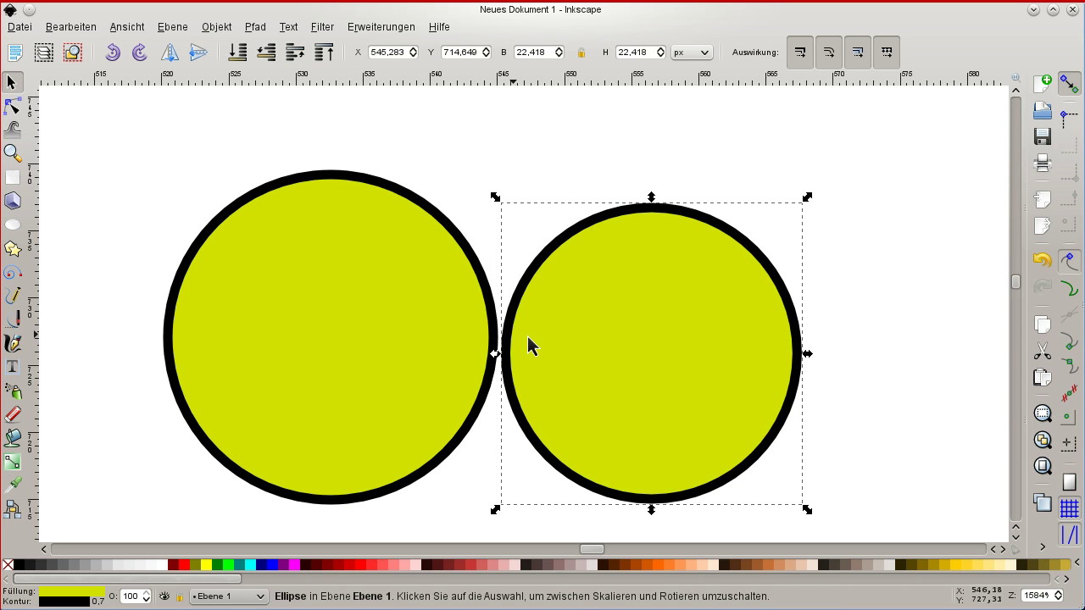
Step: Nudge the smaller circle left and right in 2 px steps across the large circle's edge, returning it to X 545.283
key("Left")
key("Left")
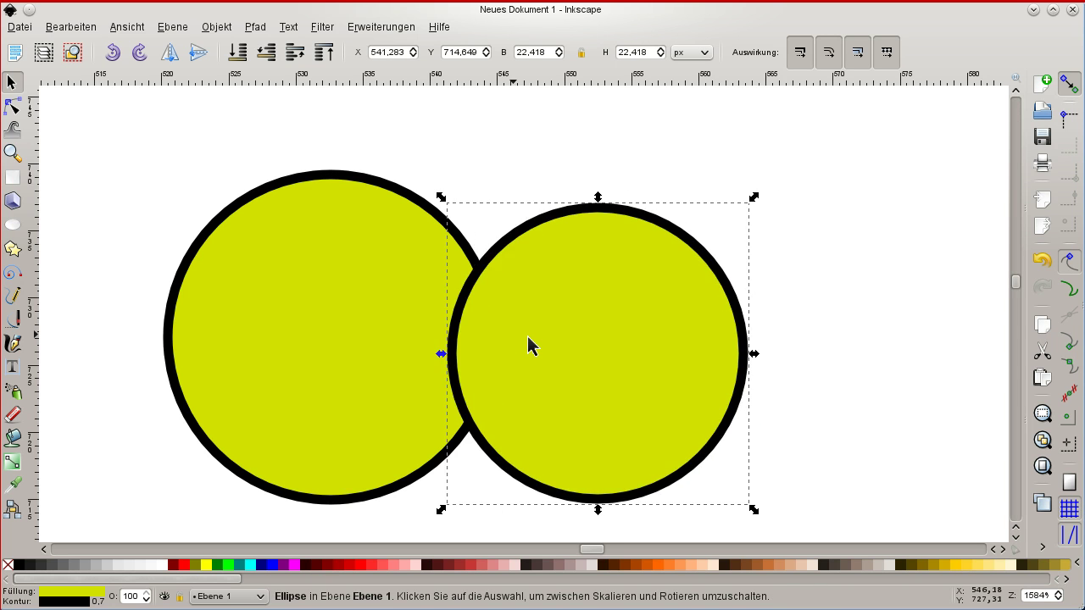
key("Right")
key("Right")
key("Right")
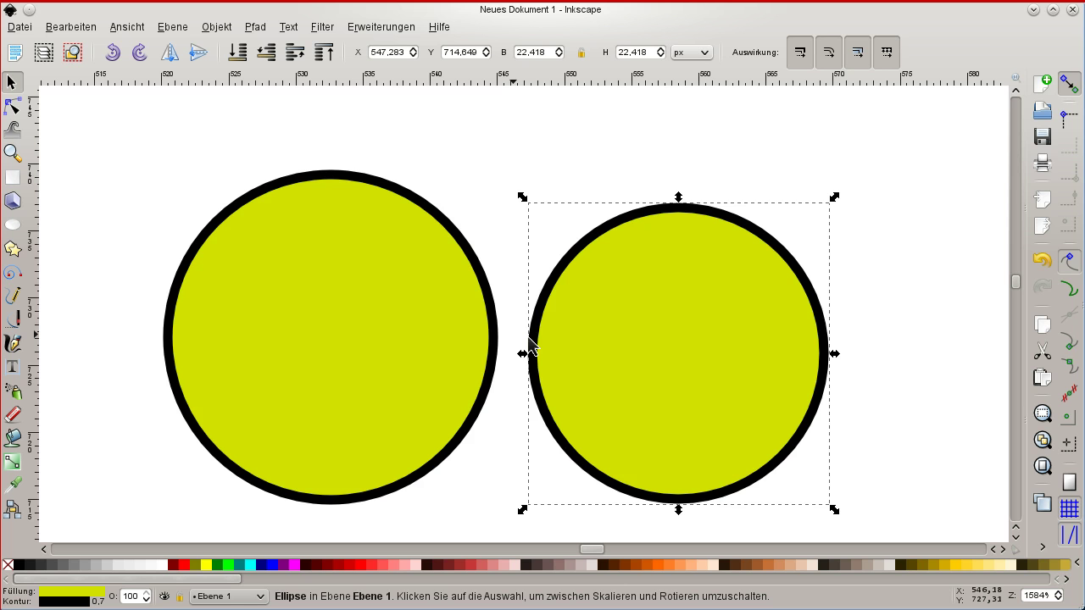
key("Left")
key("Left")
key("Right")
Step: Nudge the smaller circle vertically and horizontally in 2 px steps to X 545.283, Y 716.649
key("Down")
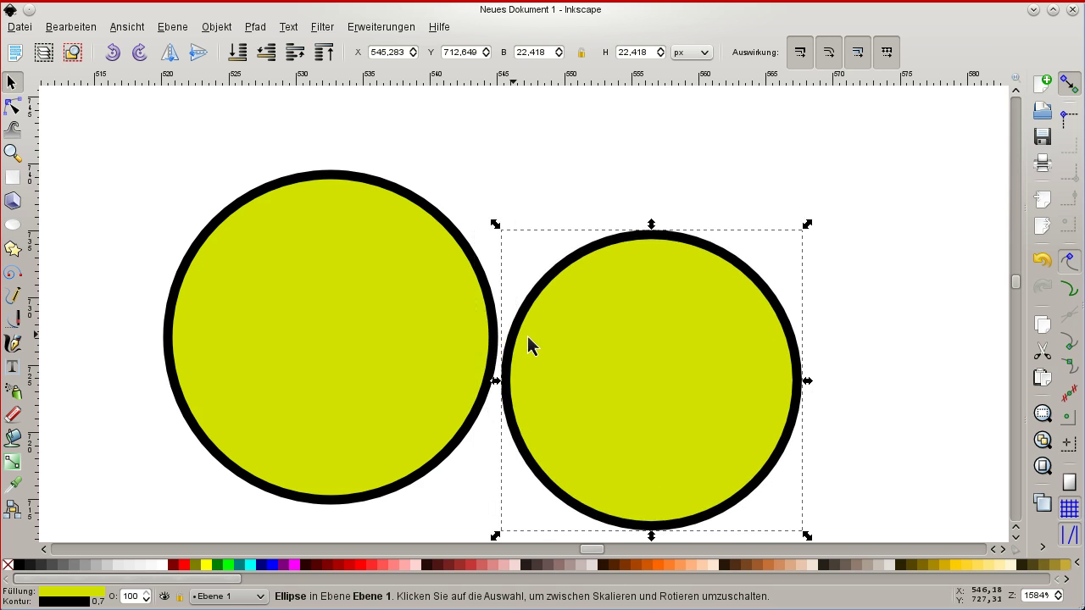
key("Up")
key("Up")
key("Up")
key("Up")
key("Left")
key("Left")
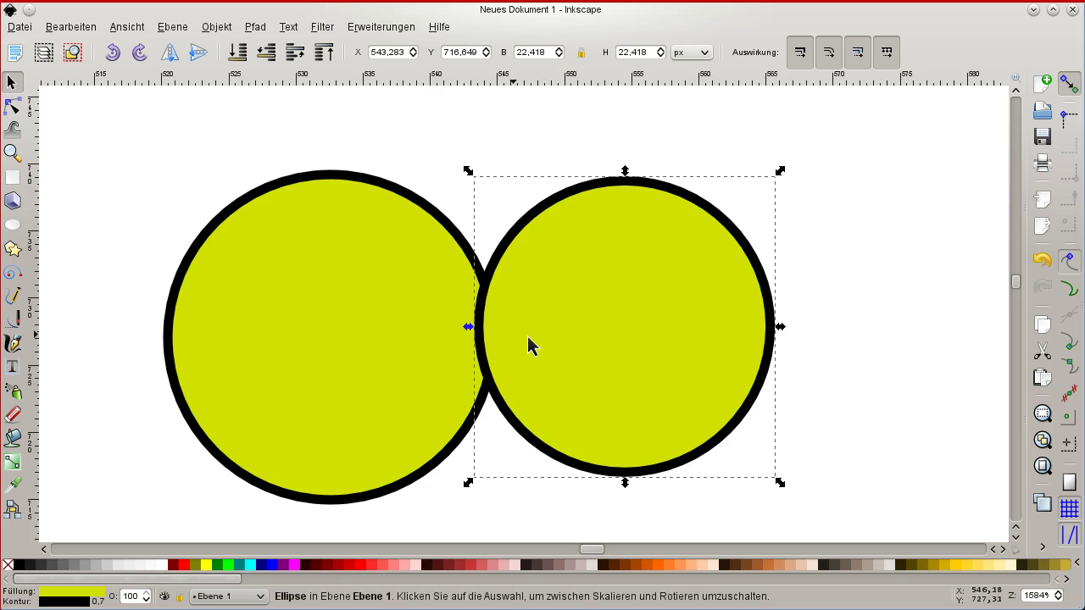
key("Right")
key("Right")
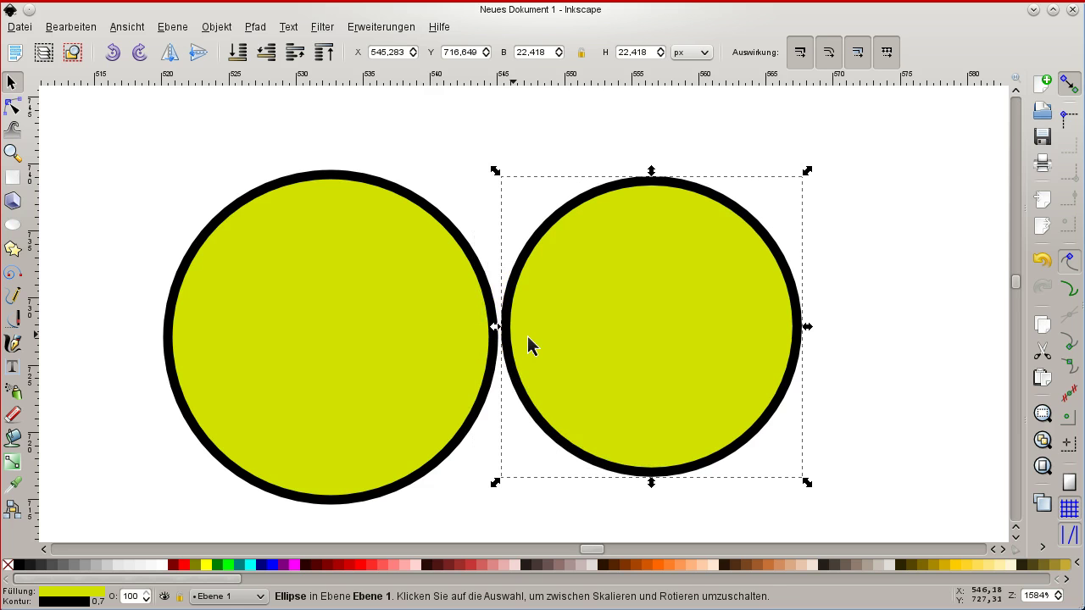
Step: Fine-nudge the smaller circle left to X 545.031 at 3168% zoom so its outline meets the large circle
scroll(534, 338, "down", 5)
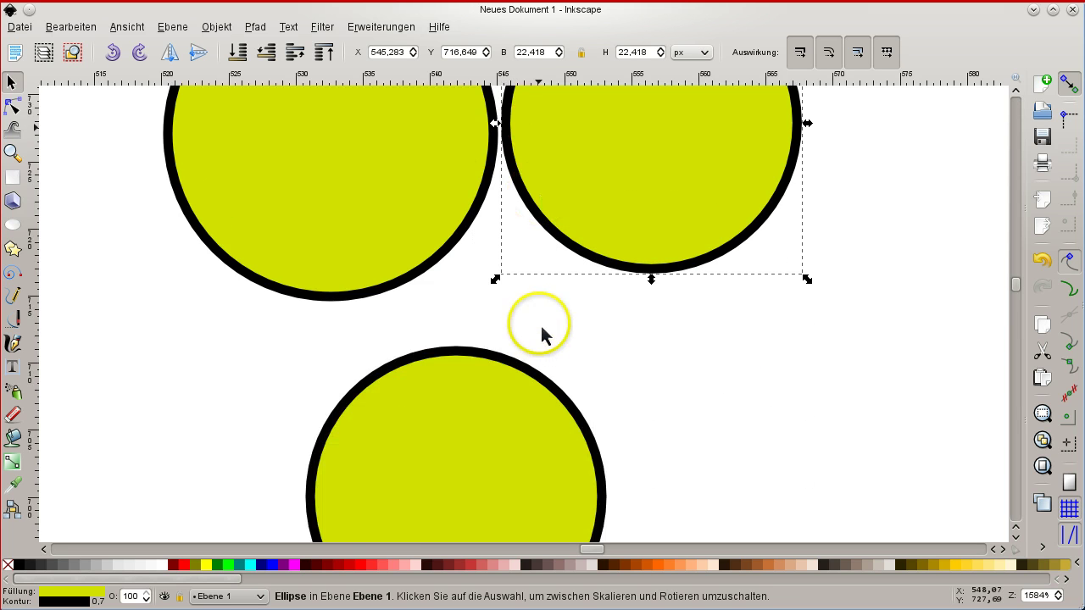
scroll(559, 258, "up", 1)
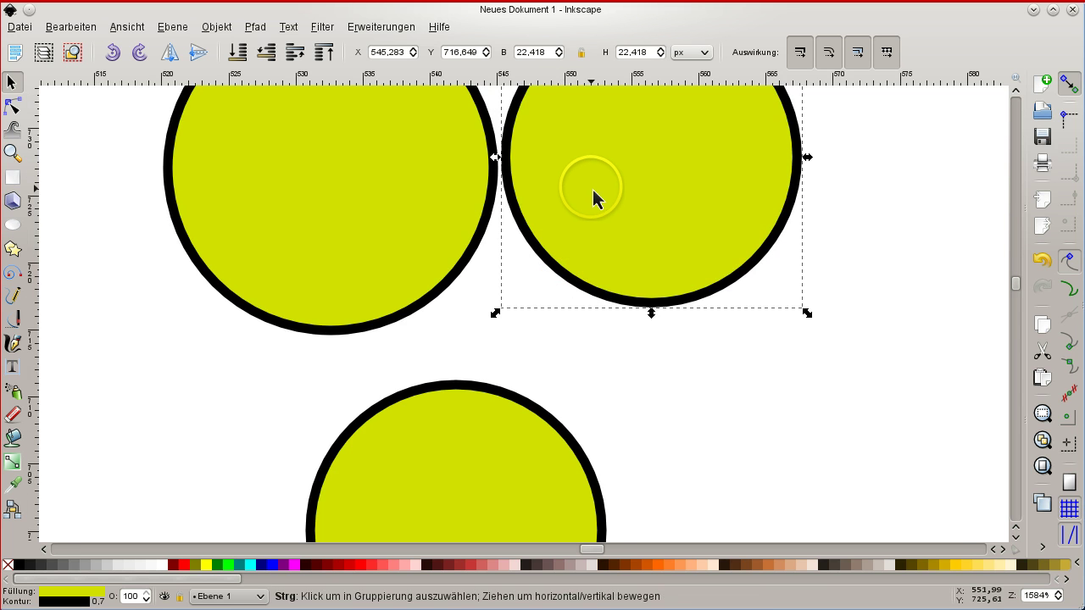
scroll(592, 189, "up", 2, "ctrl")
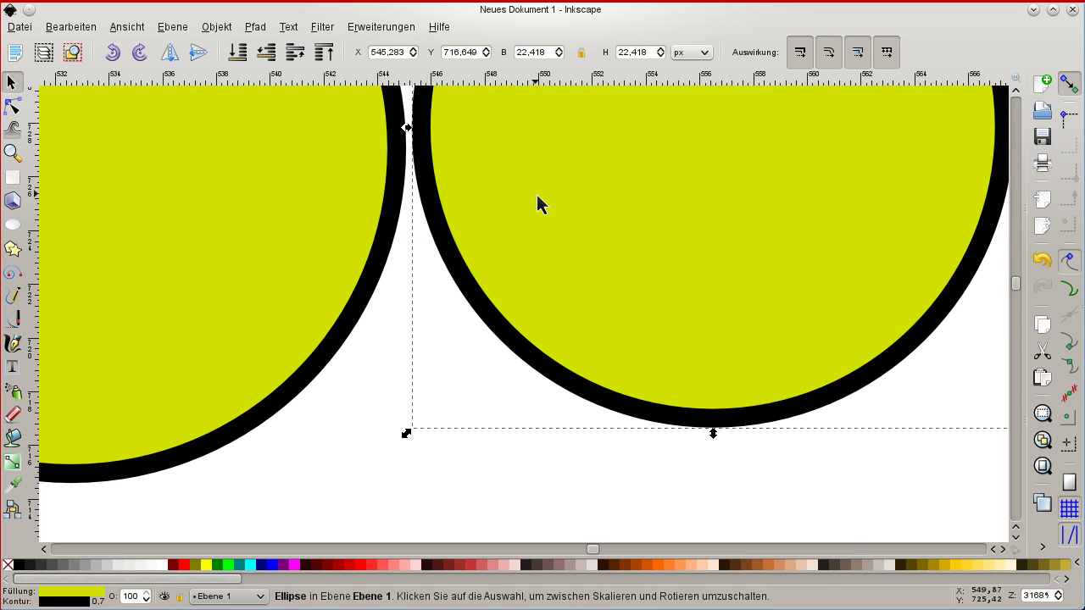
key("alt+Left")
key("alt+Left")
key("alt+Left")
key("alt+Left")
key("alt+Left")
key("alt+Left")
key("alt+Left")
key("alt+Left")
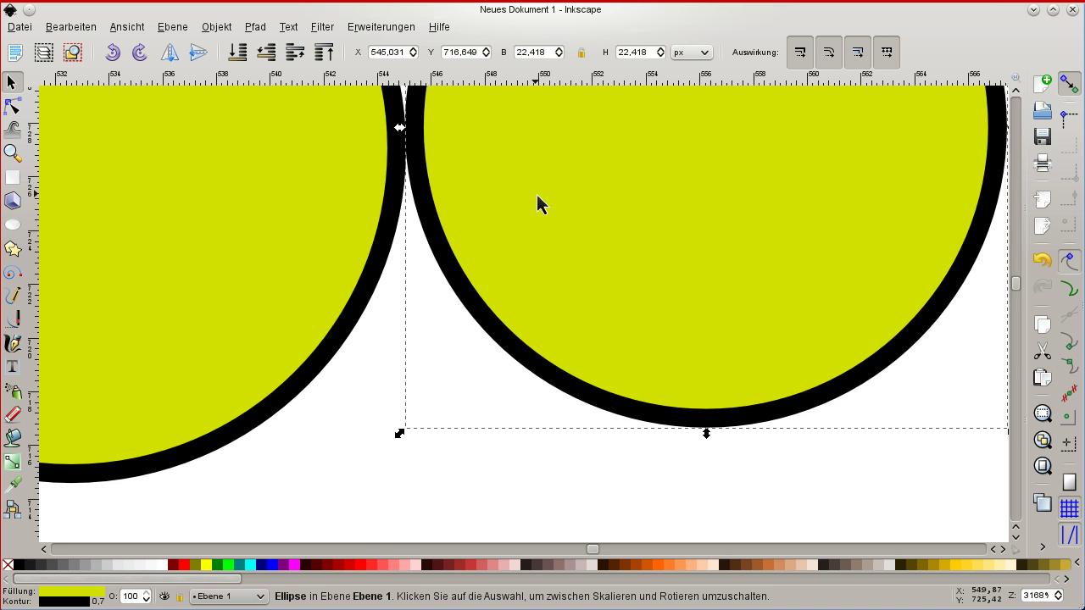
Step: Select the third circle below and nudge it up and right to X 534.801, Y 696.827, against the two upper circles
scroll(537, 194, "down", 10)
left_click(181, 170)
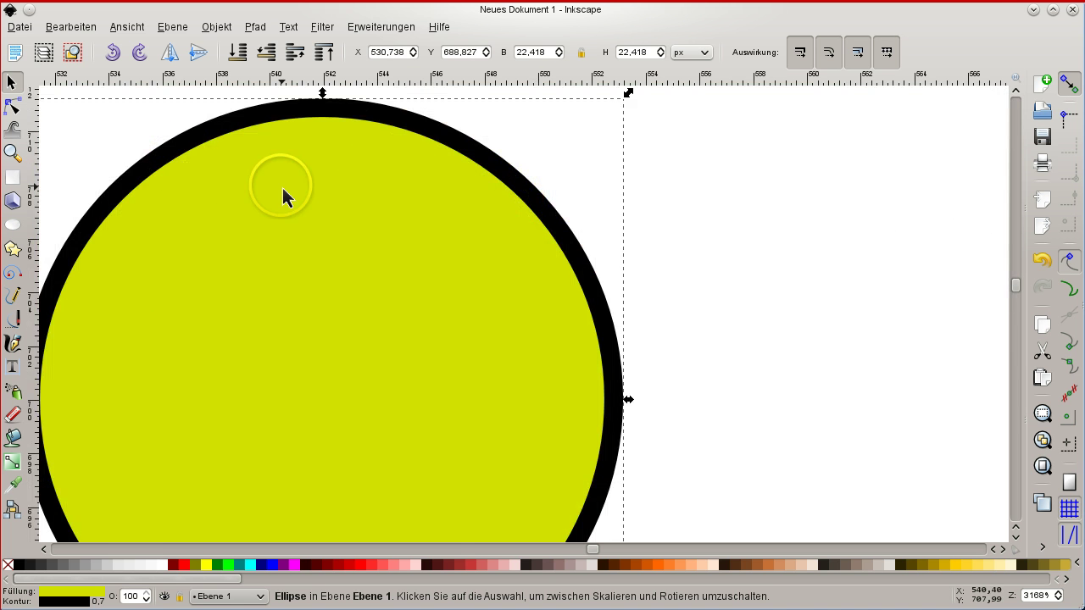
scroll(282, 185, "up", 5)
key("Up")
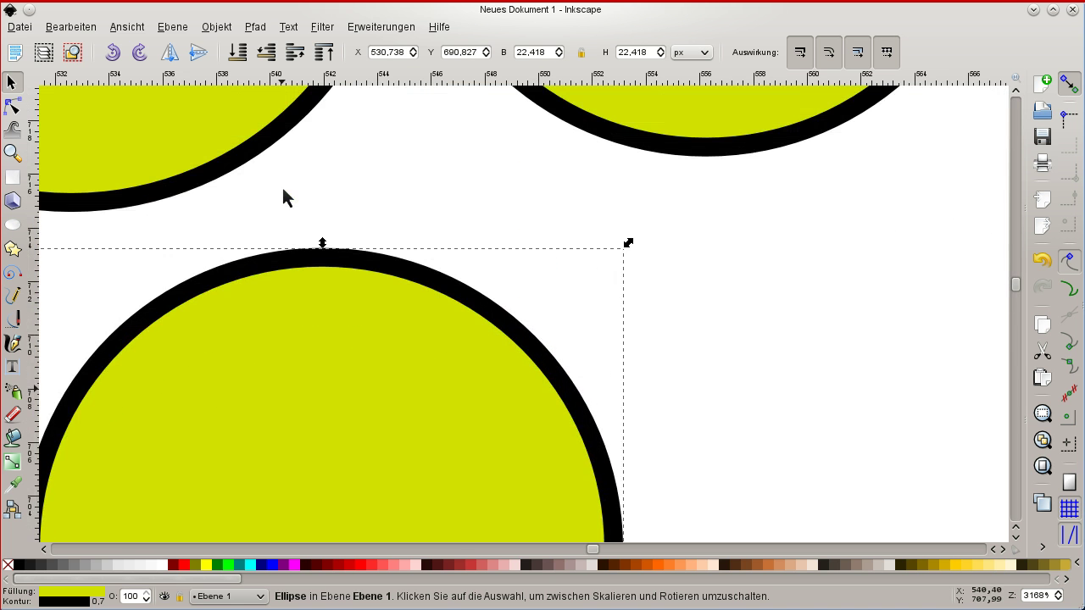
key("Up")
key("alt+Right")
key("alt+Right")
key("Up")
key("Up")
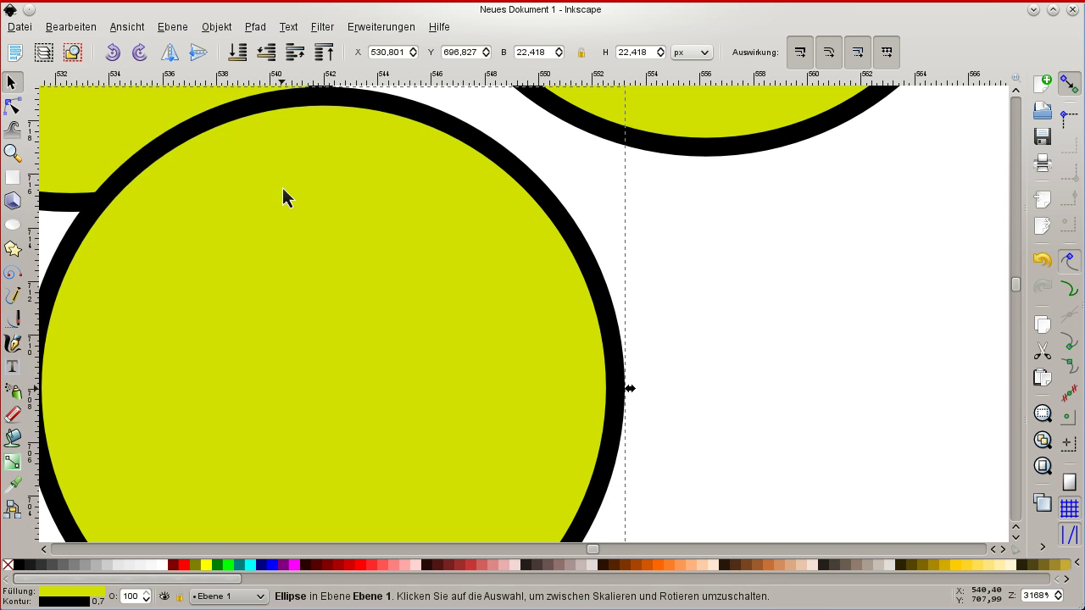
key("Right")
key("Right")
Step: Fine-nudge the lower circle down and slightly right to X 534.832, Y 696.637 to reduce its overlap with the upper circles
key("alt+Down")
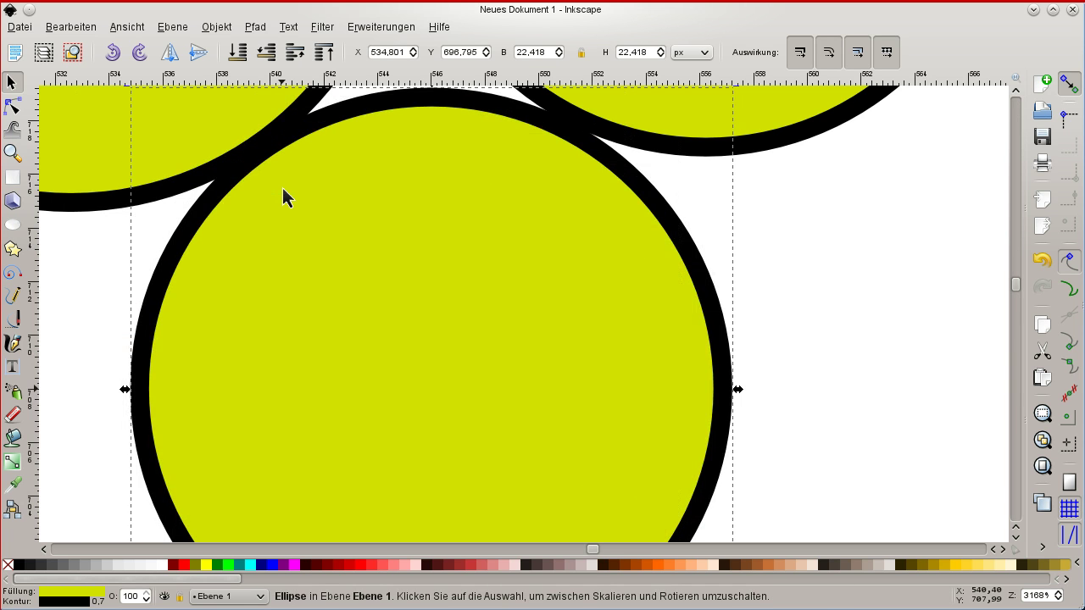
key("alt+Down")
key("alt+Down")
key("alt+Right")
key("alt+Down")
key("alt+Down")
key("alt+Down")
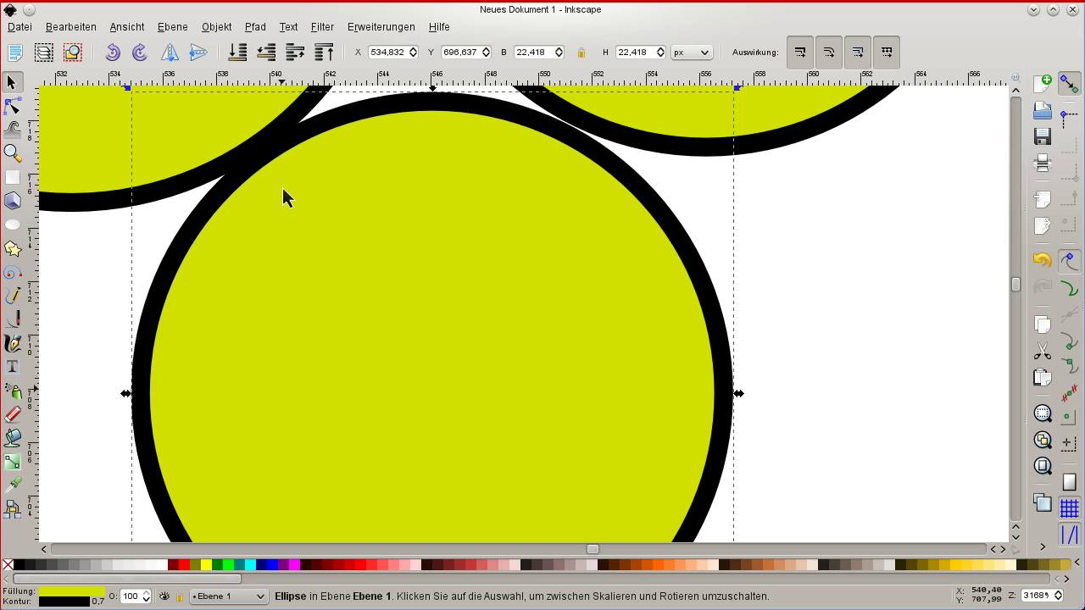
Step: Fine-nudge the lower circle to X 535.053, Y 696.606 so it touches both upper circles
key("alt+Right")
key("alt+Right")
key("alt+Right")
key("alt+Down")
key("alt+Right")
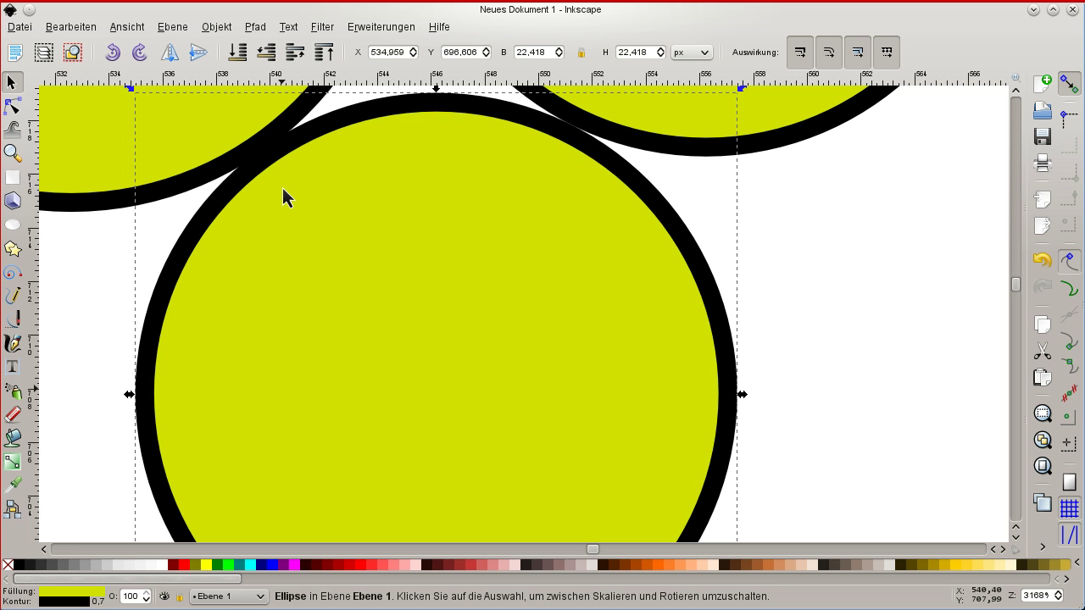
key("alt+Right")
key("alt+Right")
key("alt+Right")
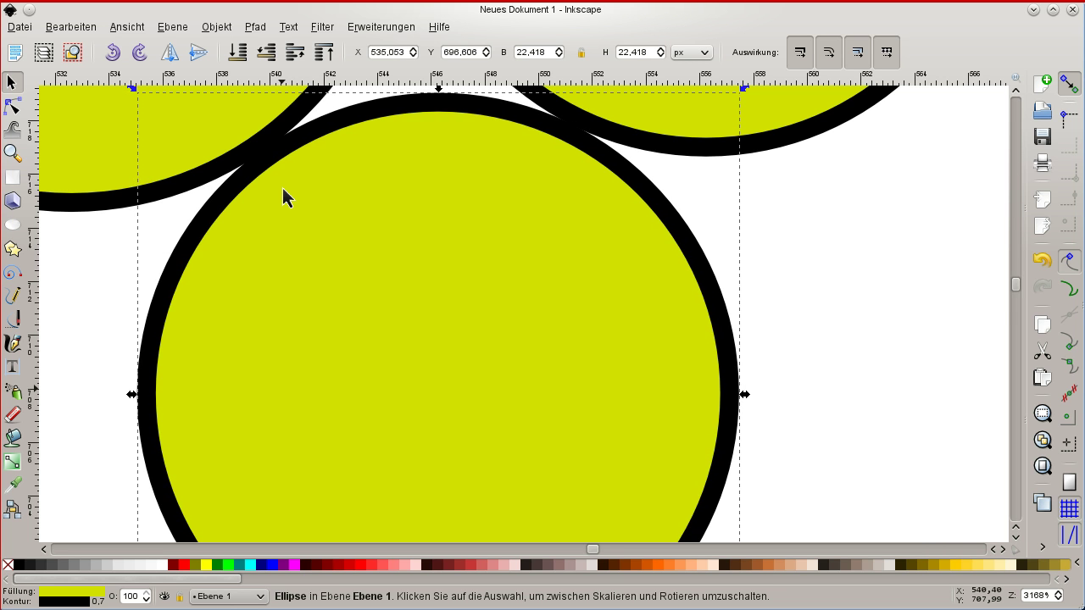
Step: Deselect the lower circle and check the contact points of all three circles at 1120% zoom
scroll(501, 169, "up", 2)
left_click(886, 271)
scroll(887, 280, "down", 2, "ctrl")
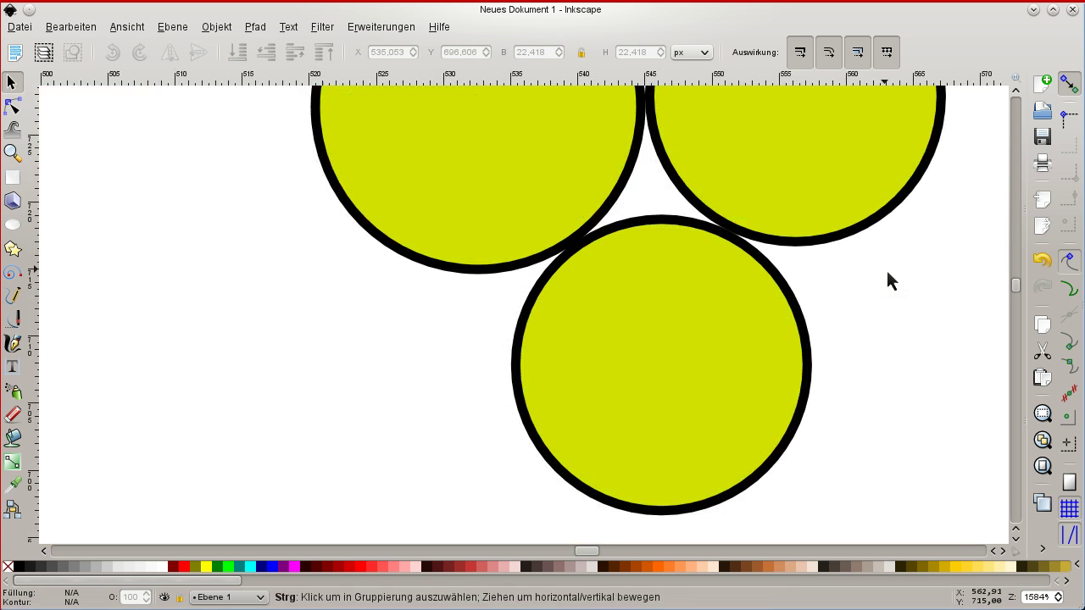
scroll(885, 267, "down", 1, "ctrl")
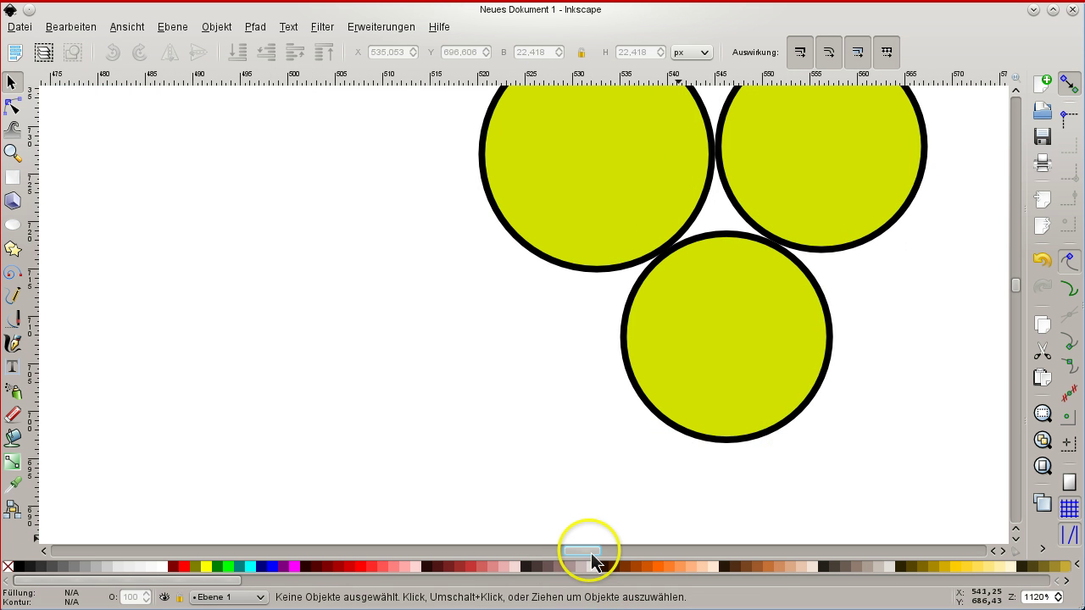
mouse_move(591, 560)
left_mouse_down()
mouse_move(624, 555)
mouse_move(601, 546)
left_mouse_up()
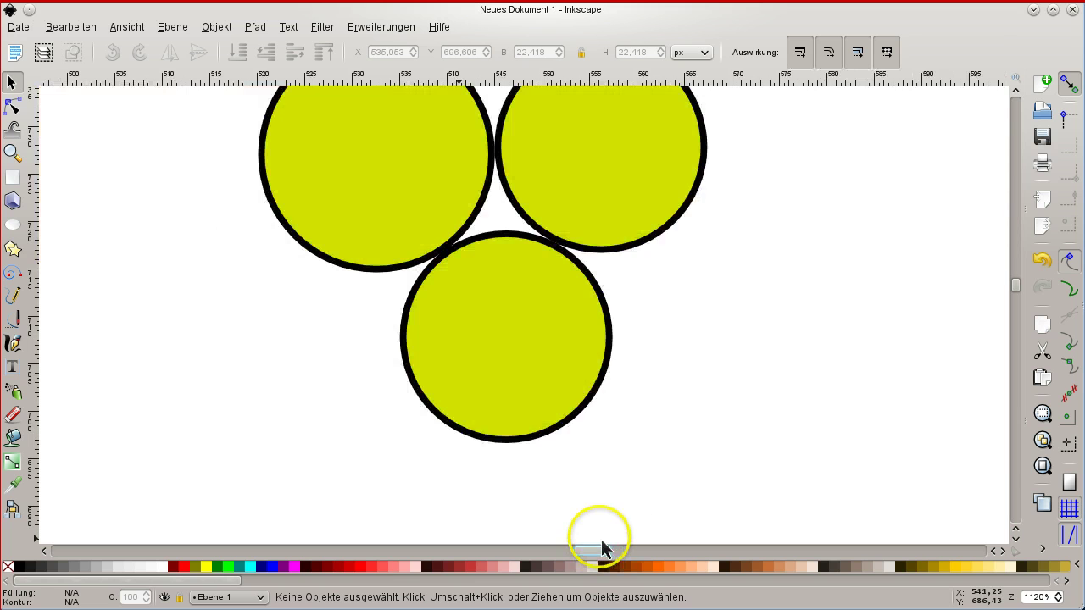
scroll(720, 297, "up", 1)
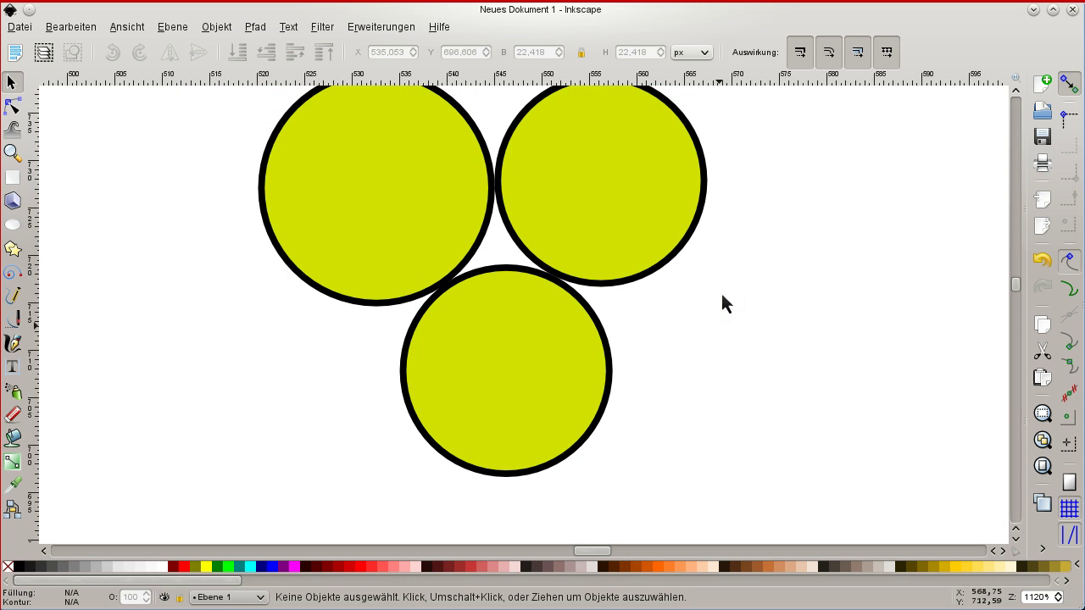
scroll(722, 296, "up", 1)
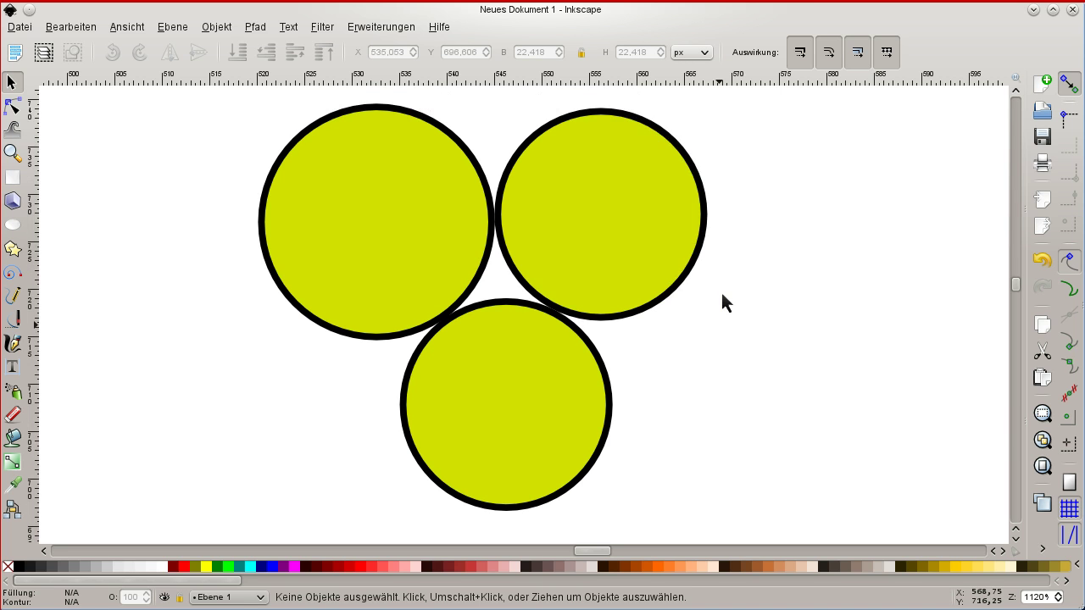
left_click(721, 295)
left_click(607, 498)
Step: Select the upper-right circle and nudge it 40 px right in coarse steps to X 585.031
left_click(568, 239)
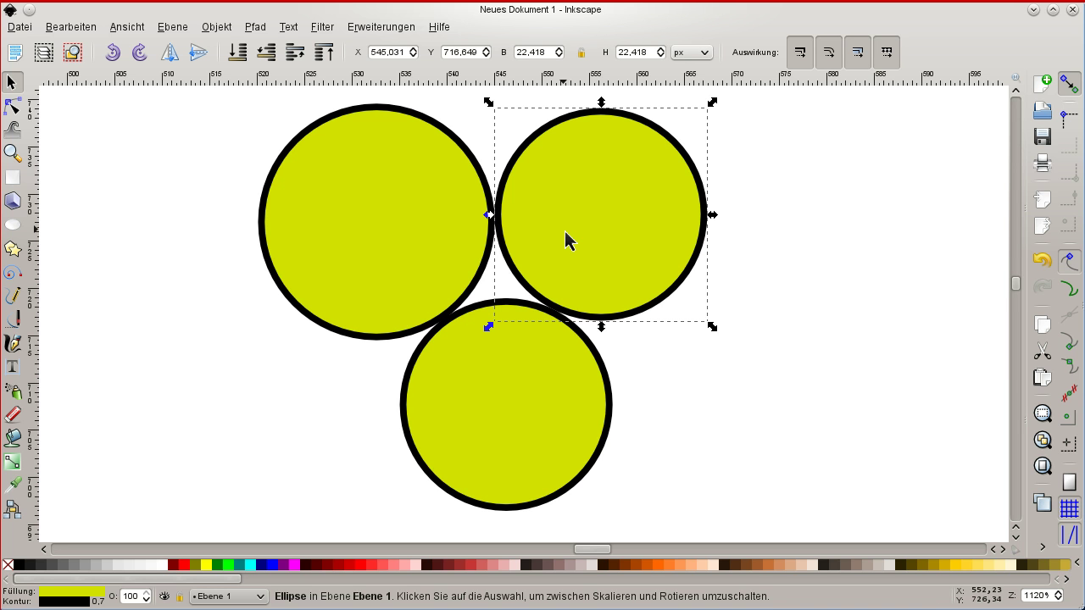
scroll(567, 242, "right", 1)
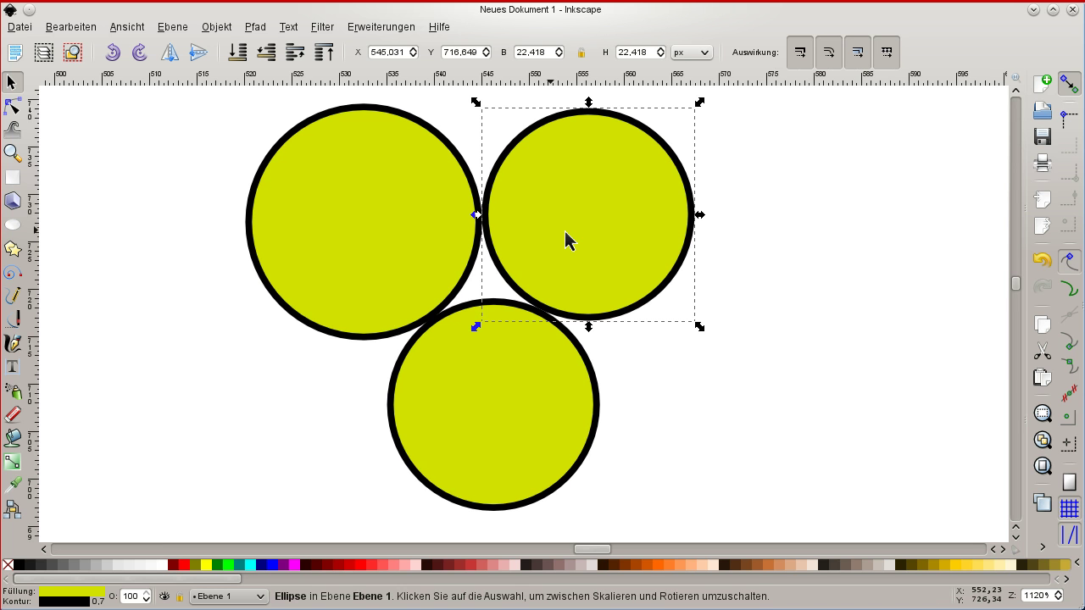
key("shift")
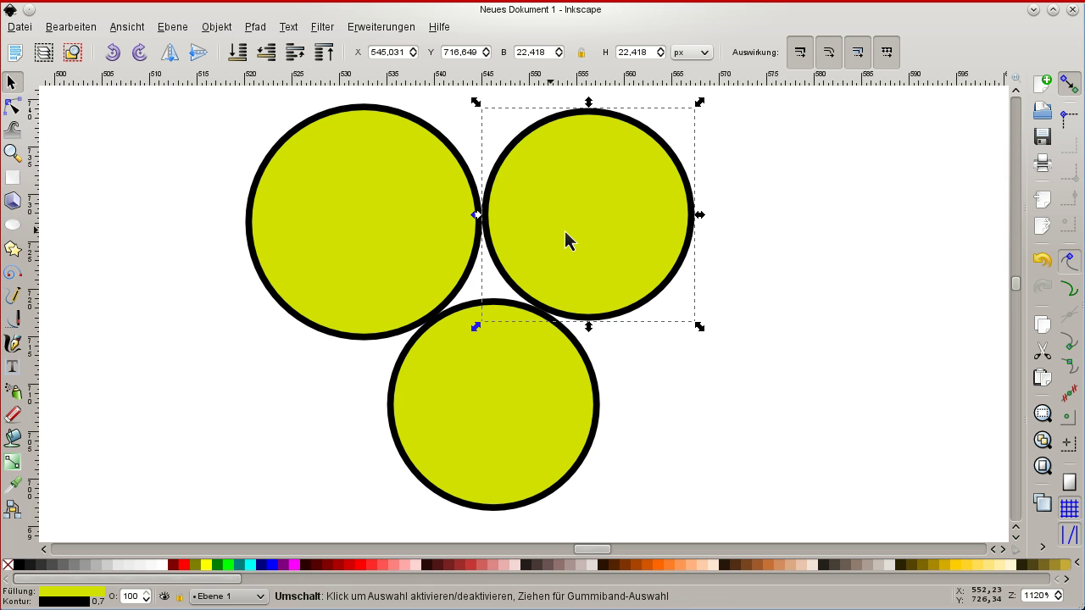
key("shift+Right")
key("shift+Right")
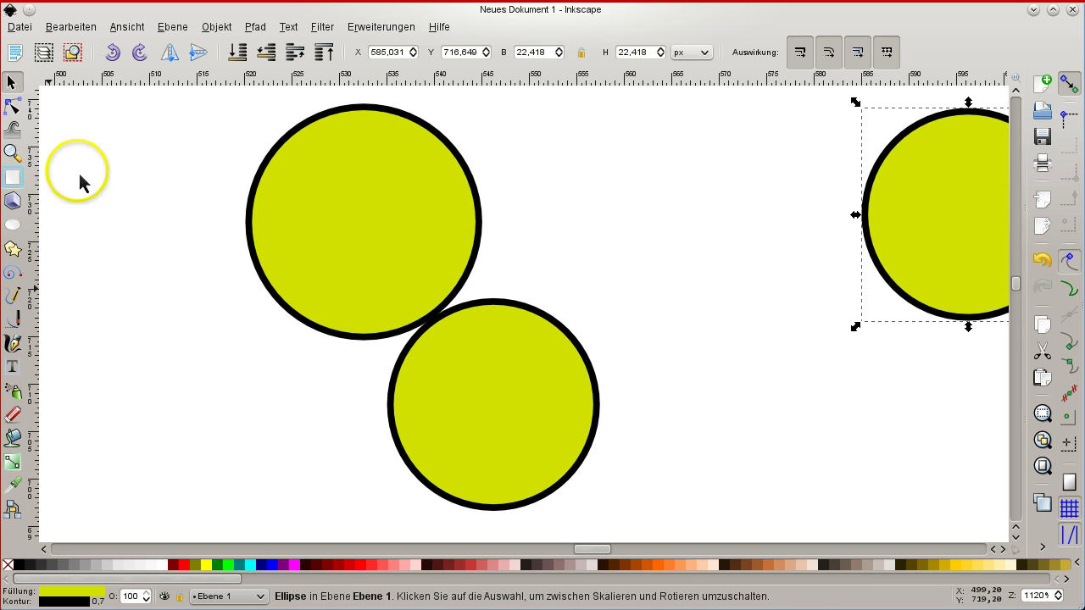
Step: Draw a rectangle about 7.7 × 6.4 px in the space vacated by the circle and fill it with Red (#FF0000)
key("r")
left_click_drag(520, 171, 595, 235)
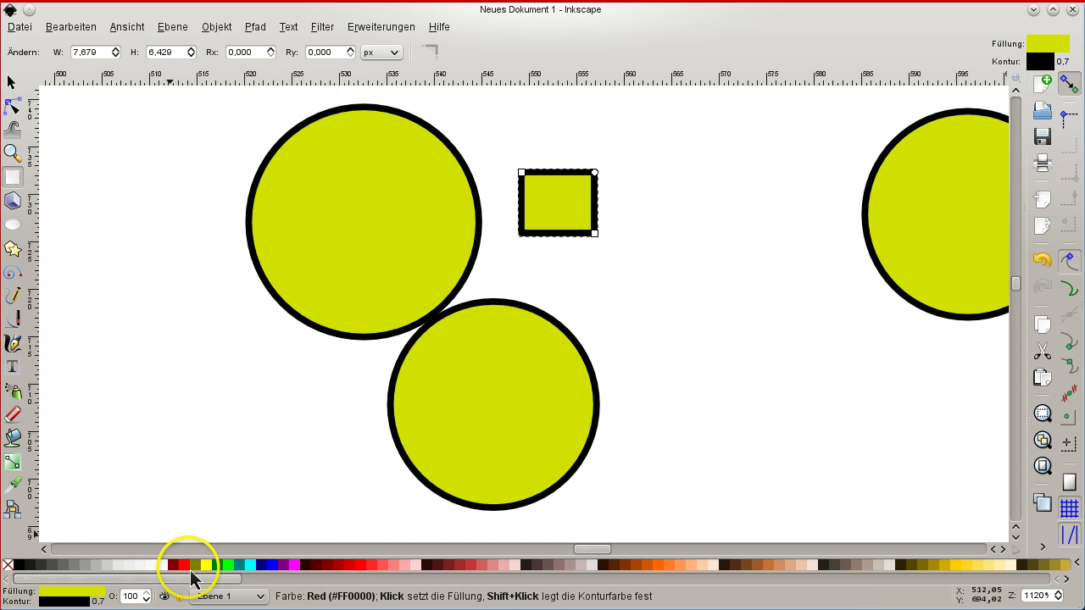
left_click(184, 565)
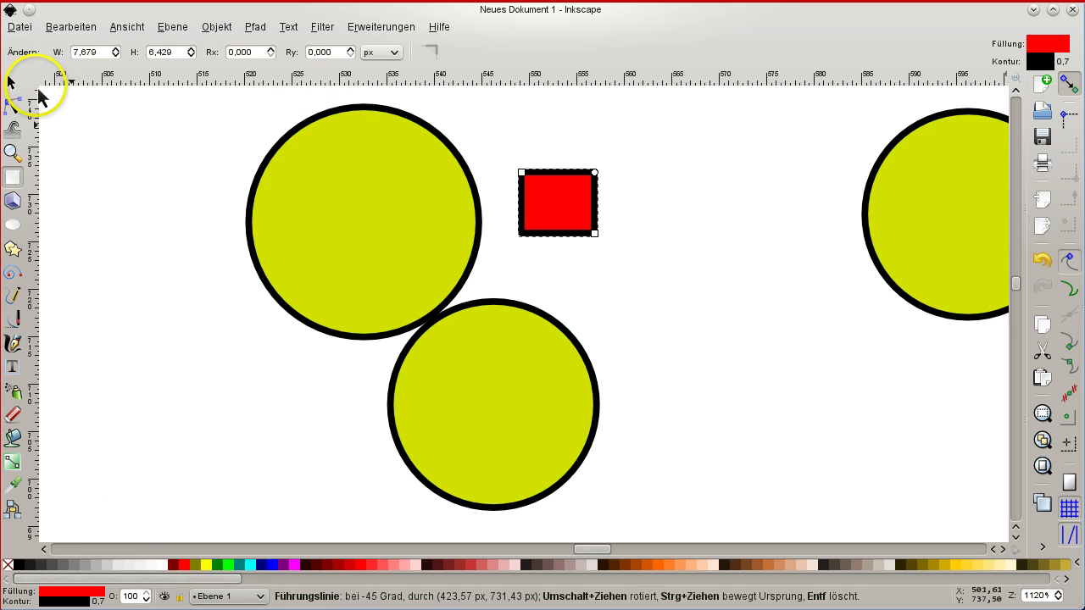
Step: Nudge the displaced circle 40 px back left to X 545.031 behind the red rectangle, and leave it selected
left_click(13, 83)
left_click(939, 180)
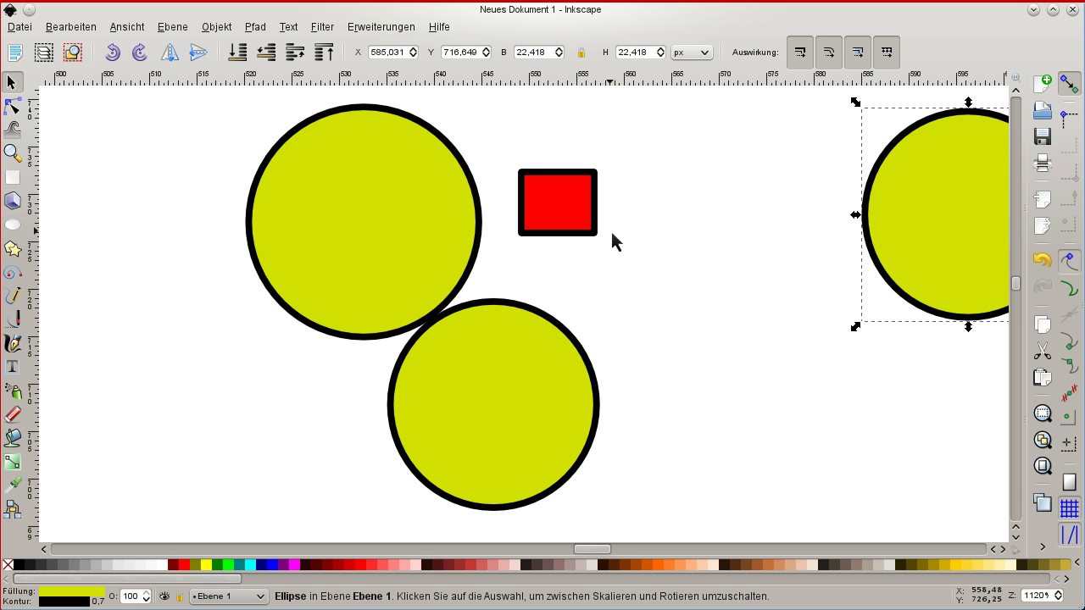
key("shift+Left")
key("shift+Left")
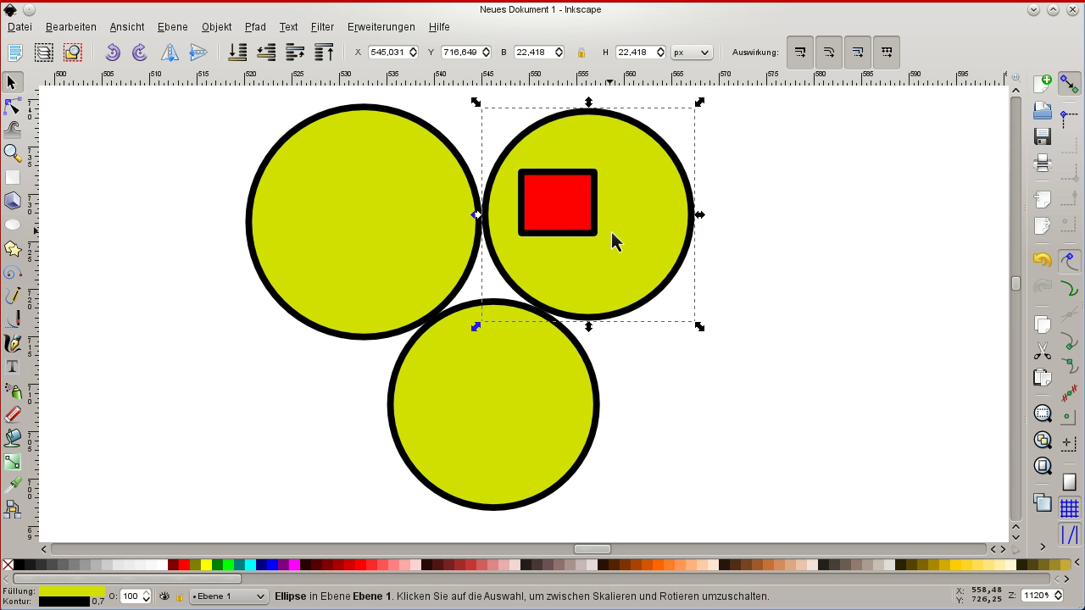
left_click(824, 166)
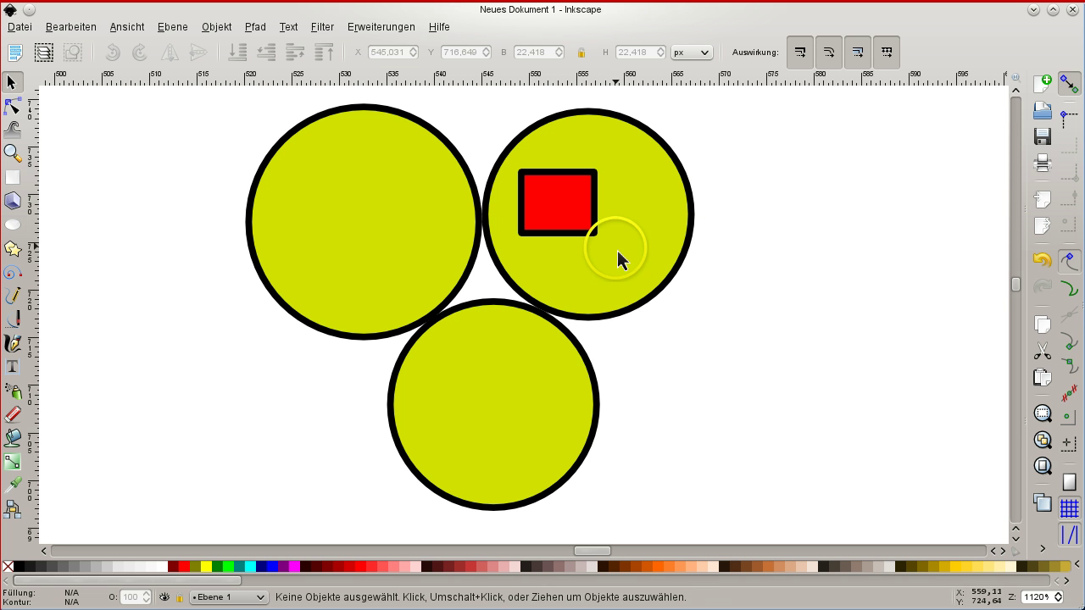
left_click(639, 228)
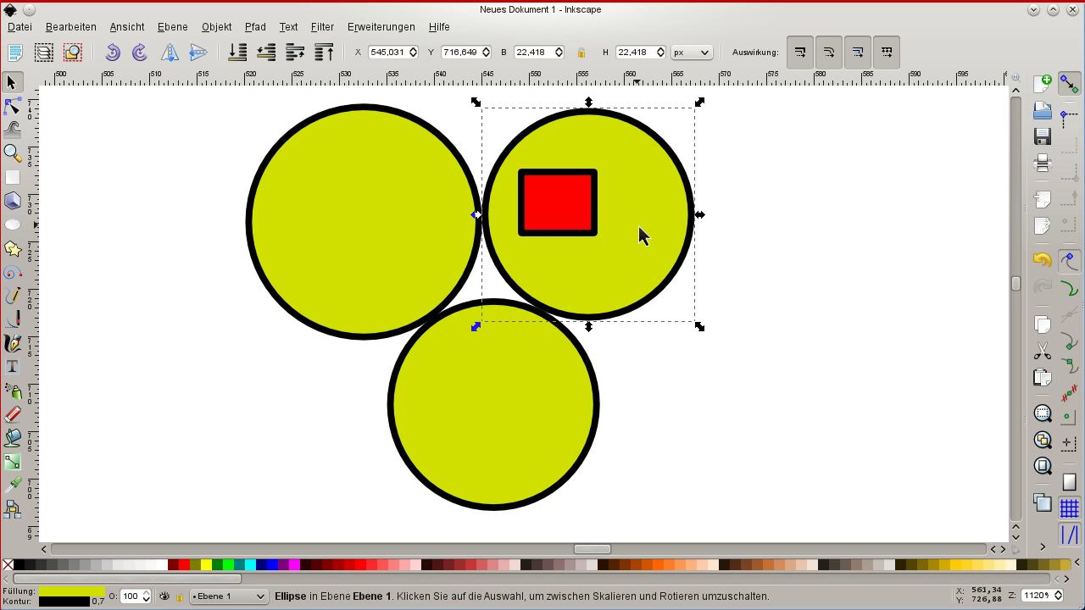
Step: Move the upper-right circle 29.64 px to the right, constrained to the horizontal, and move it back to X 545.031
left_click_drag(642, 237, 927, 232)
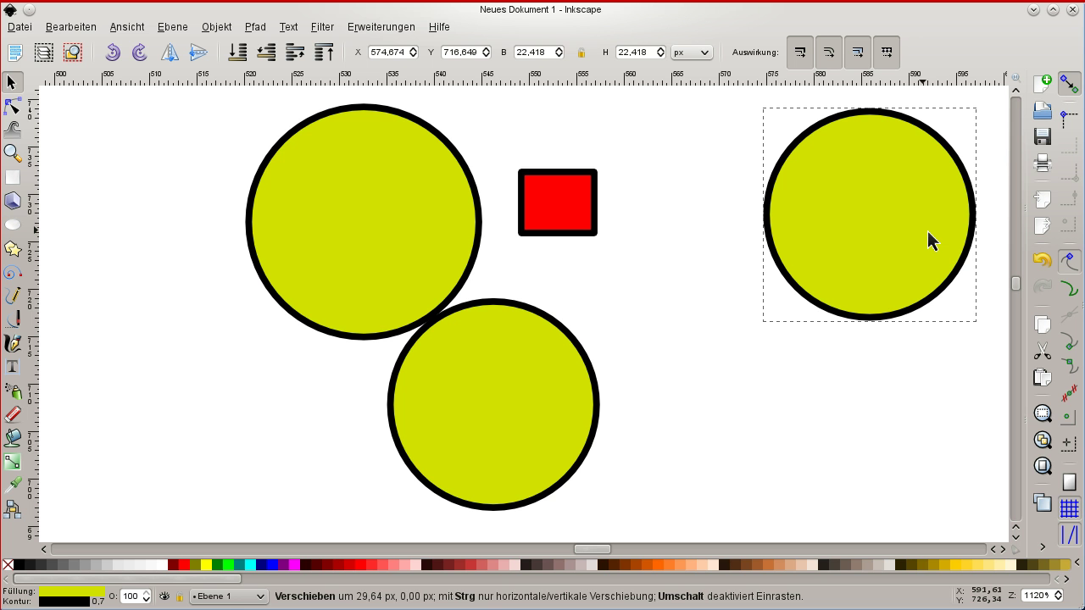
left_click_drag(930, 241, 930, 242)
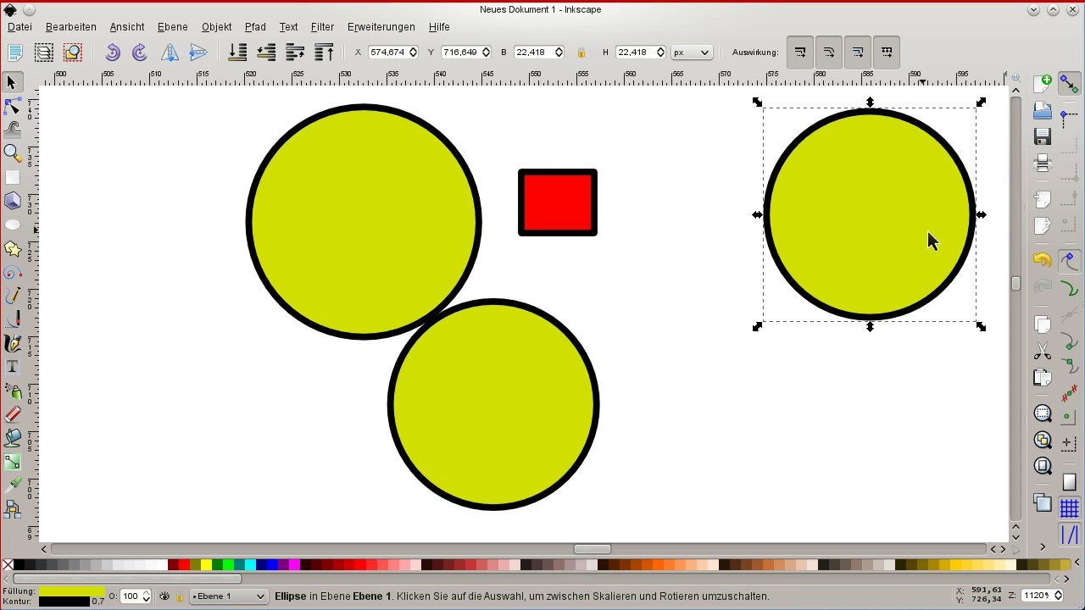
left_click_drag(930, 242, 637, 251)
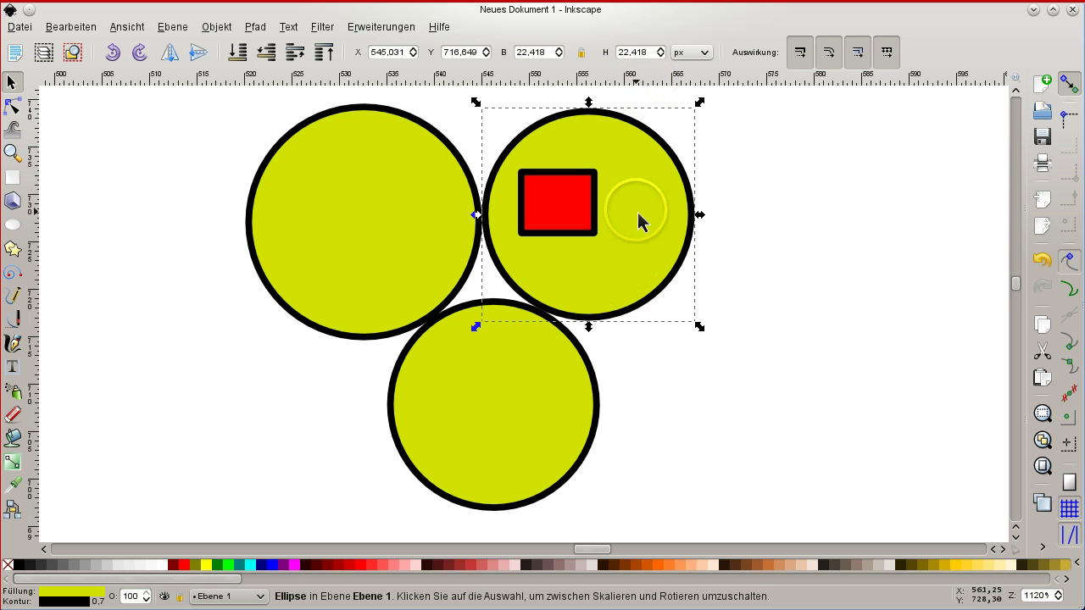
left_click(680, 168)
left_click(638, 182)
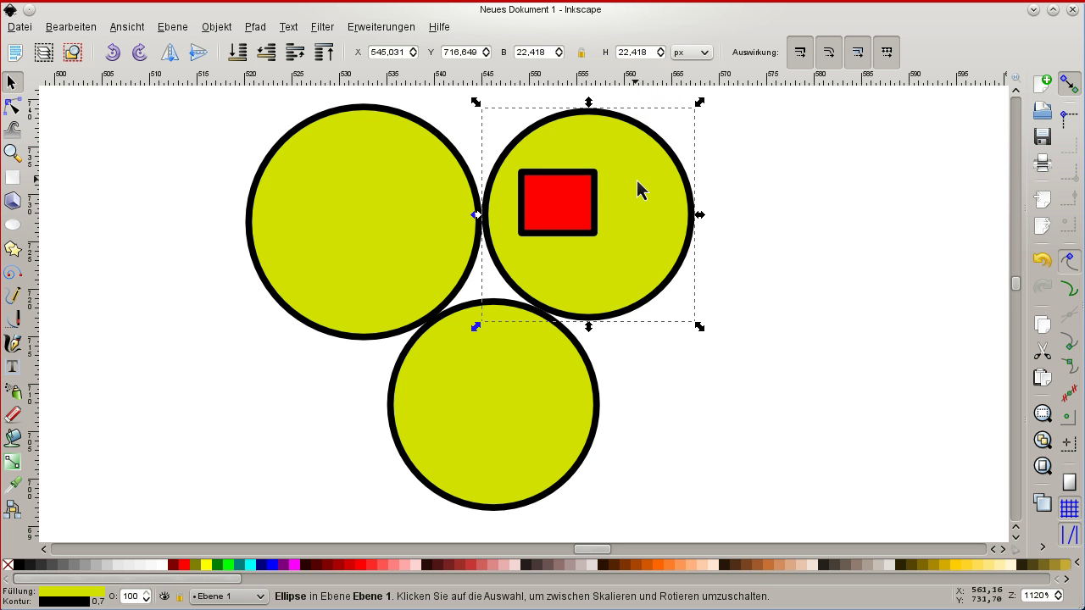
left_click(607, 253)
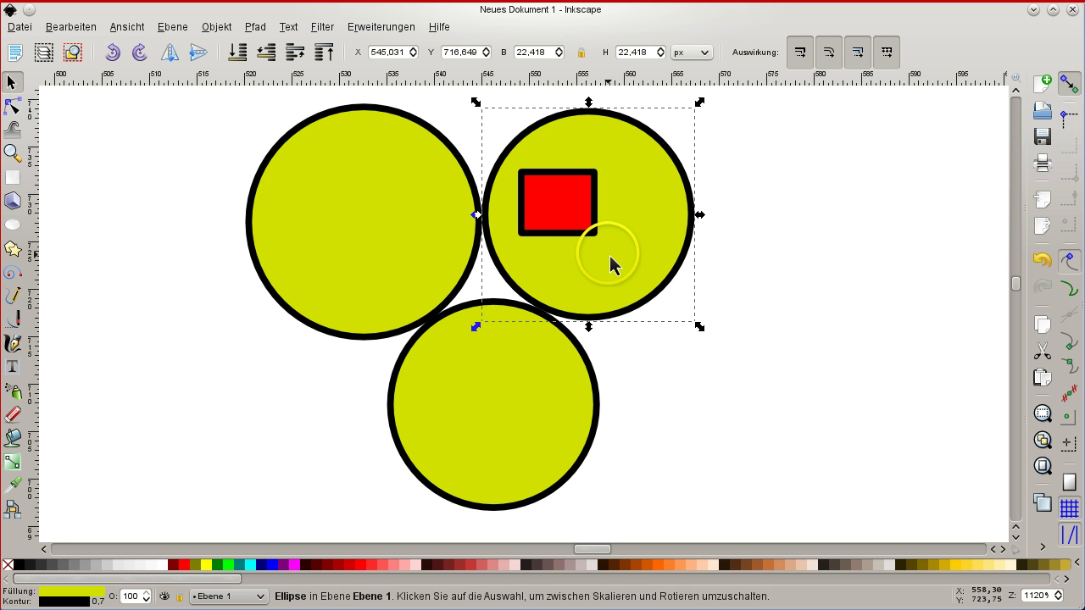
left_click(560, 272)
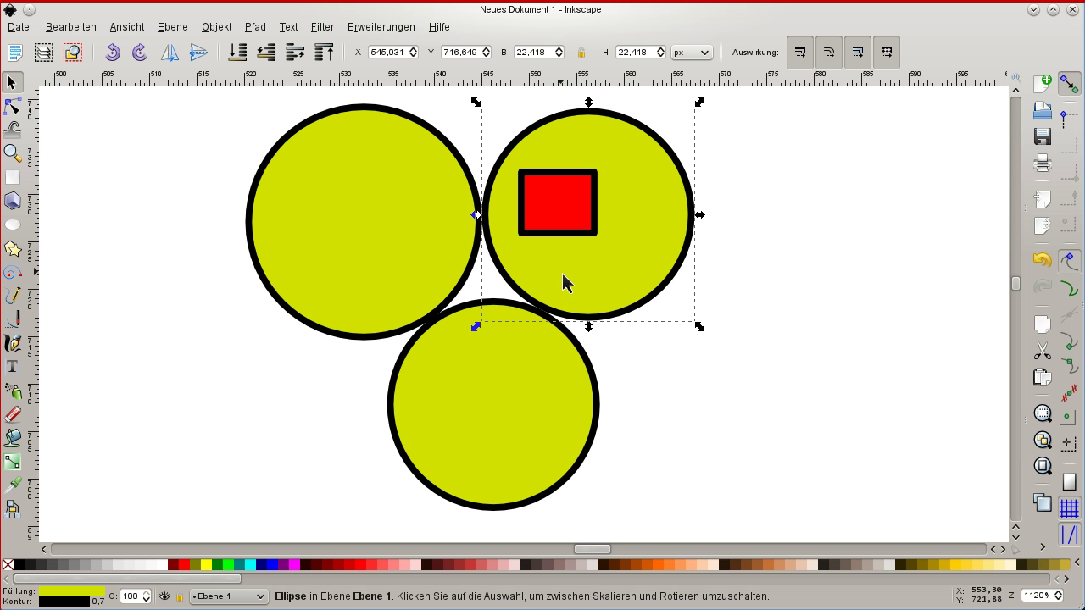
left_click(547, 284)
left_click(506, 353)
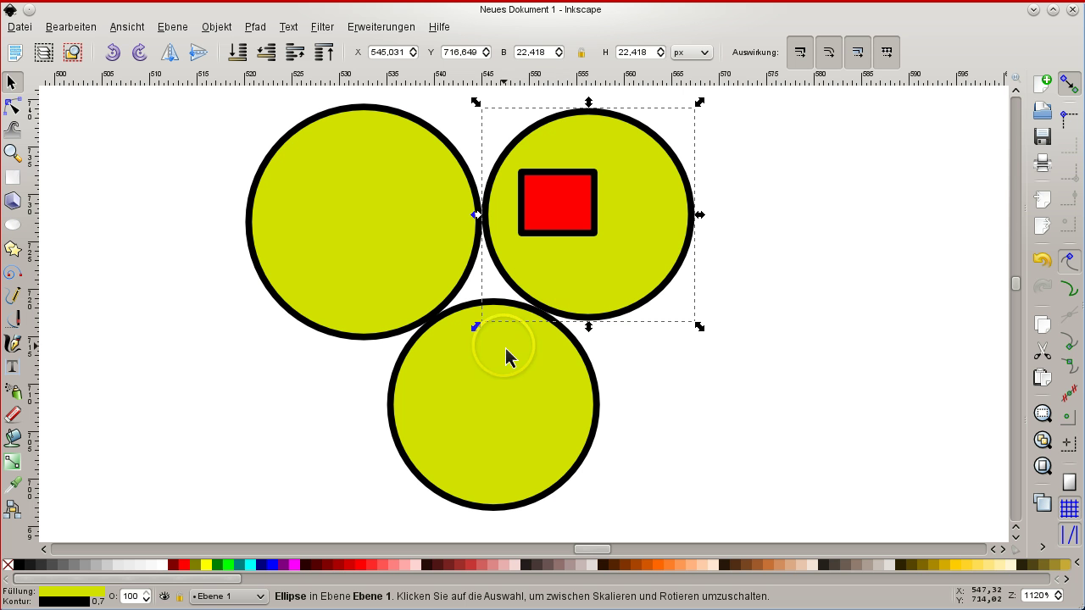
left_click(504, 348)
left_click(497, 434)
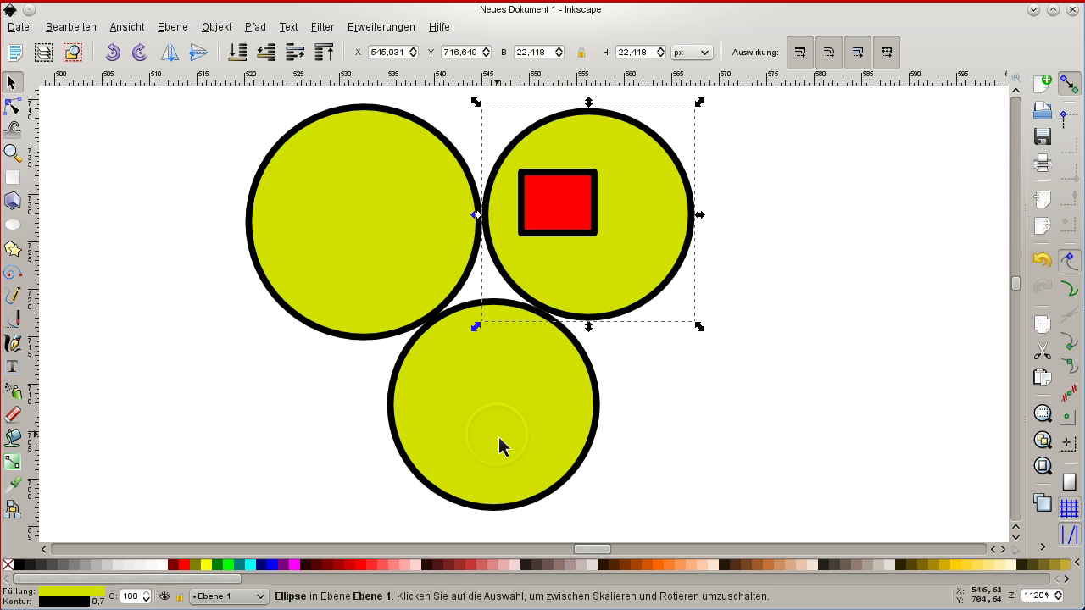